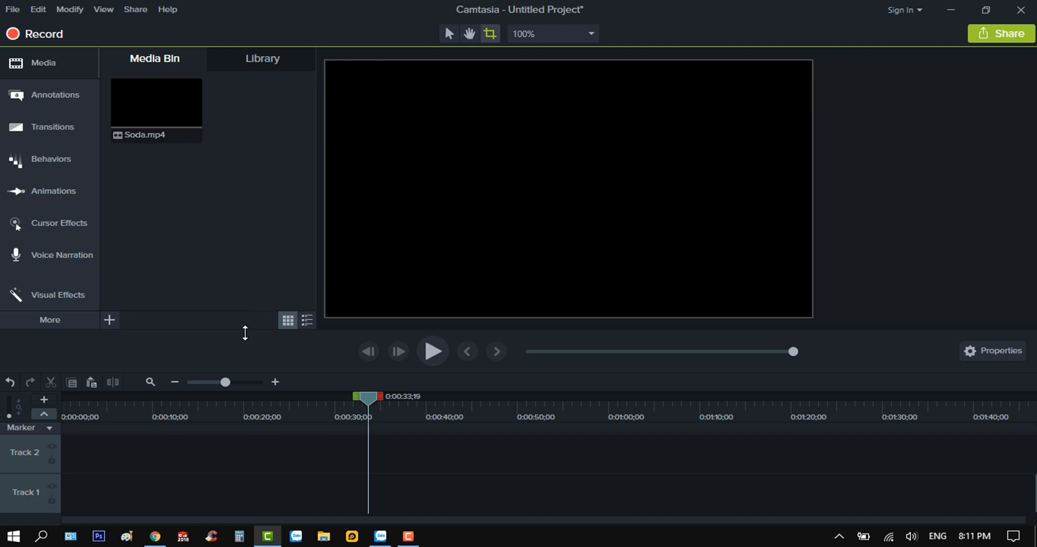
Place Soda.mp4 at the start of Track 1 and show the Zoom-n-Pan options
left_click(157, 125)
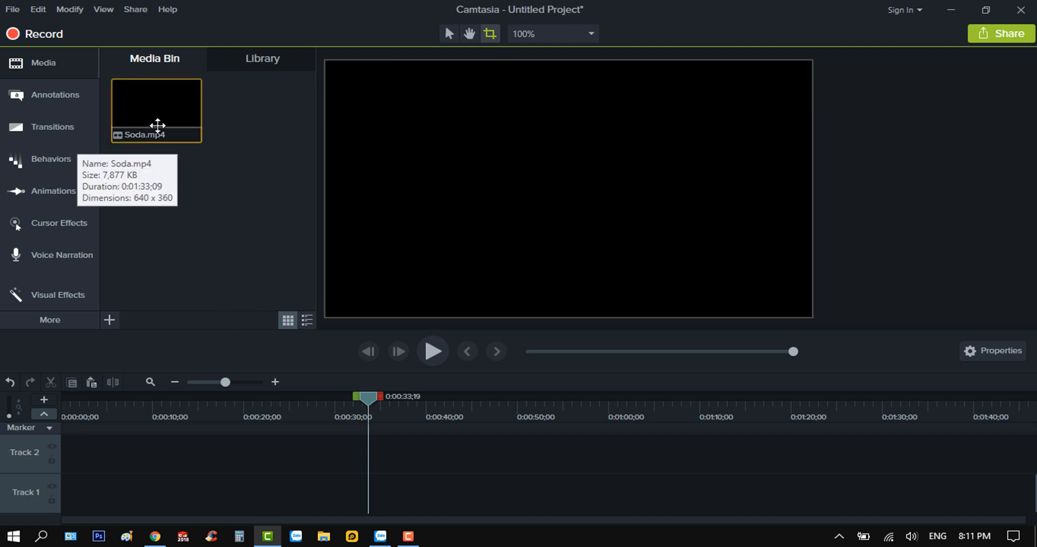
left_click_drag(157, 125, 57, 509)
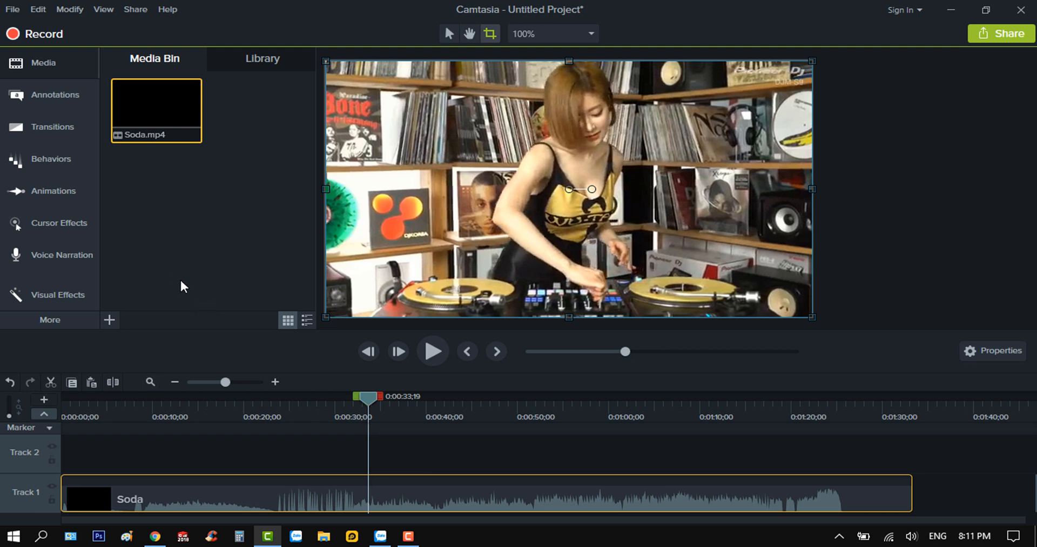
left_click(56, 190)
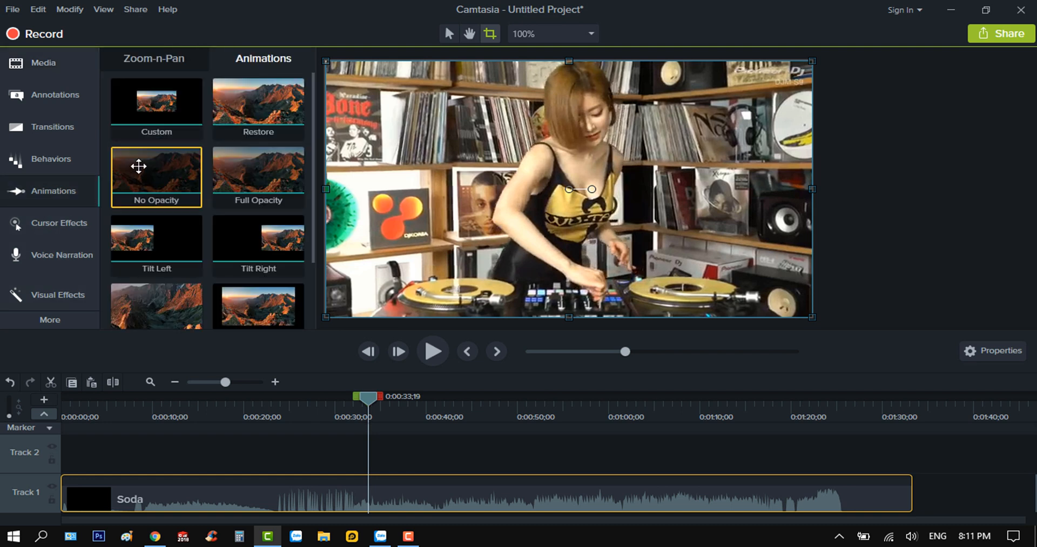
left_click(165, 58)
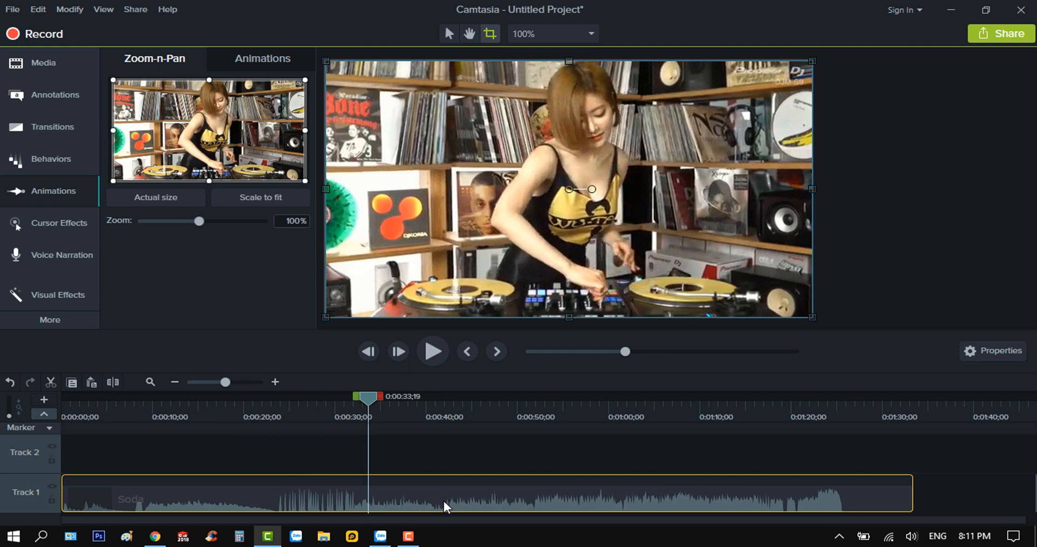
Split the Soda clip at 0:00:24;16 and delete the part before the cut
left_click_drag(369, 398, 358, 397)
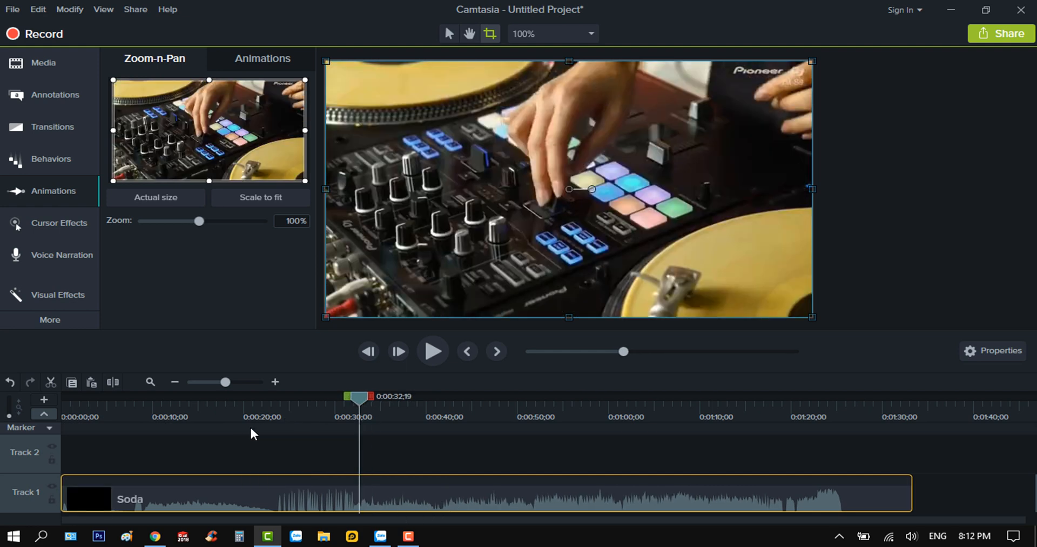
left_click_drag(250, 428, 316, 416)
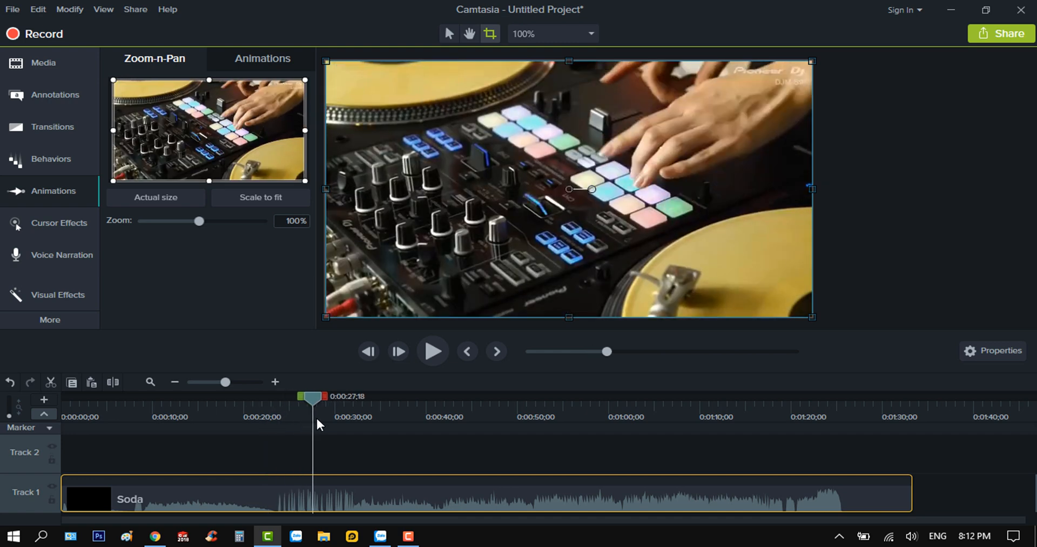
left_click_drag(316, 419, 288, 424)
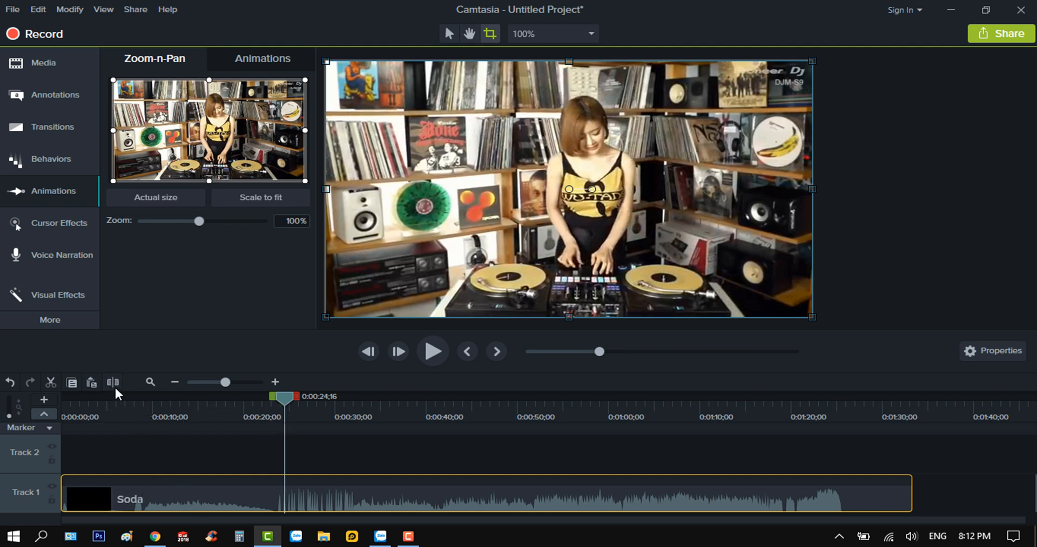
key("s")
left_click(203, 498)
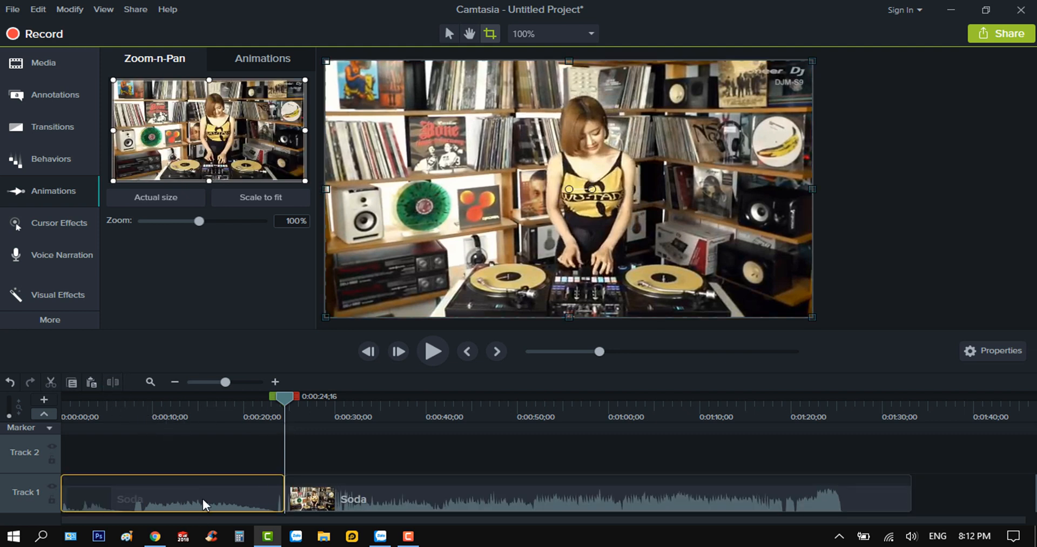
key("Delete")
Split the Soda clip at 0:01:24;11 and delete the part after the cut
left_click_drag(285, 398, 836, 453)
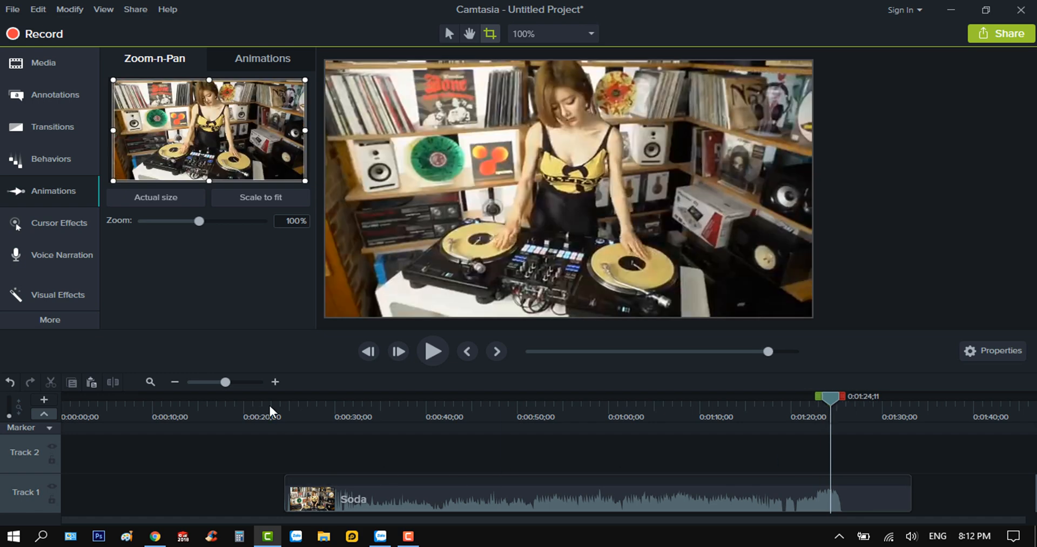
left_click(771, 505)
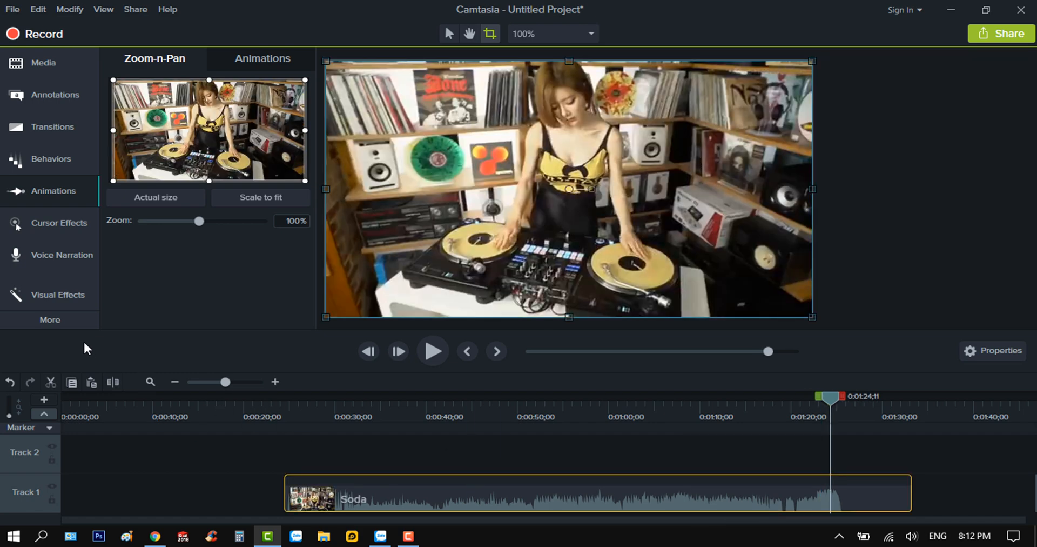
left_click(114, 382)
left_click(868, 493)
key("Delete")
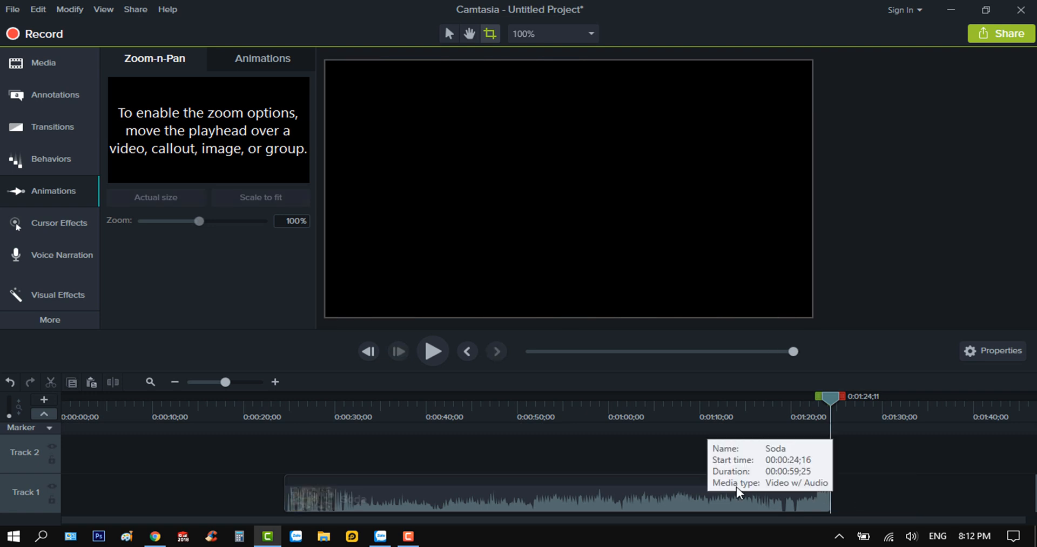
Move the trimmed Soda clip to the start of Track 1 and briefly preview it from 0:00:14;29
left_click_drag(738, 492, 440, 499)
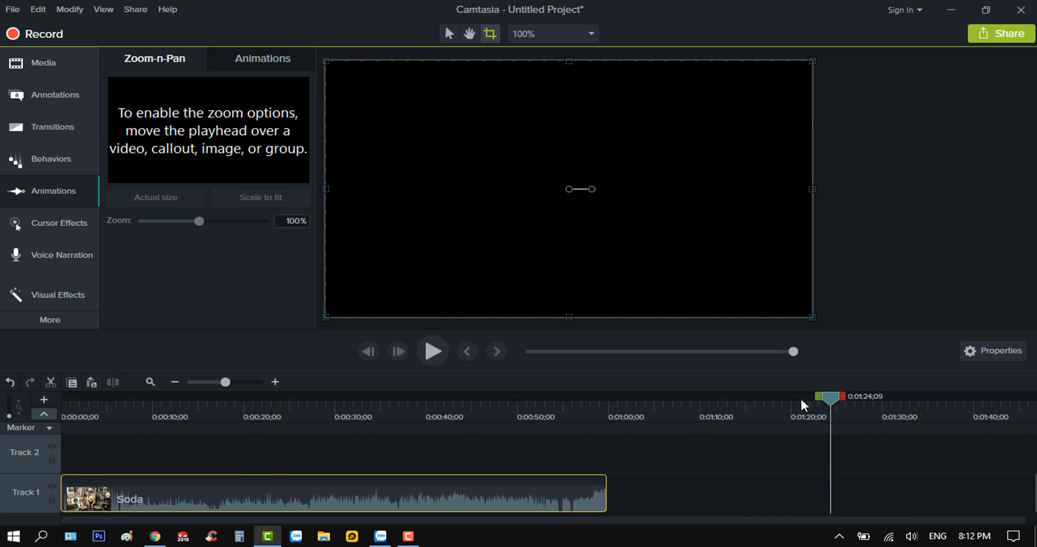
left_click_drag(803, 405, 197, 456)
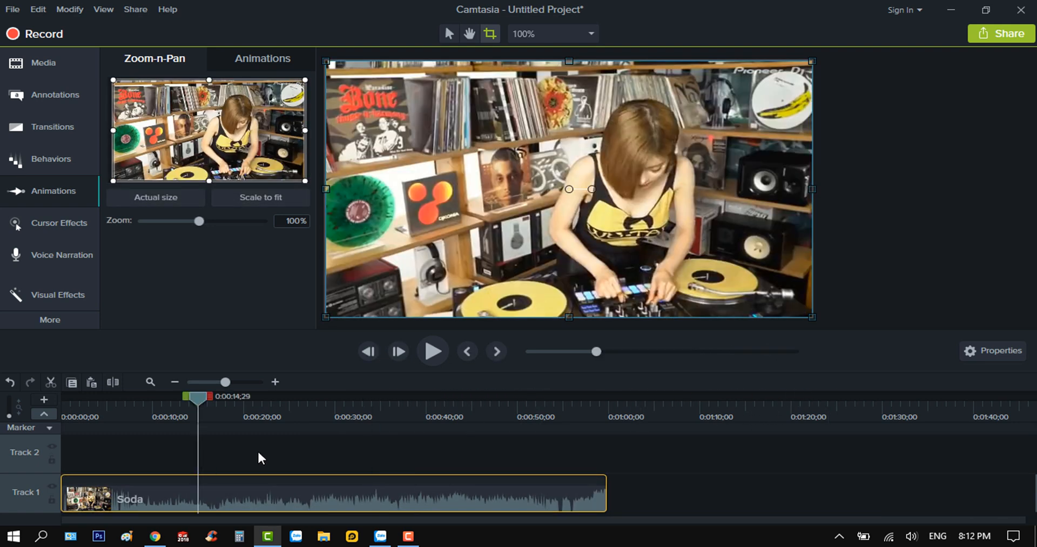
left_click(436, 352)
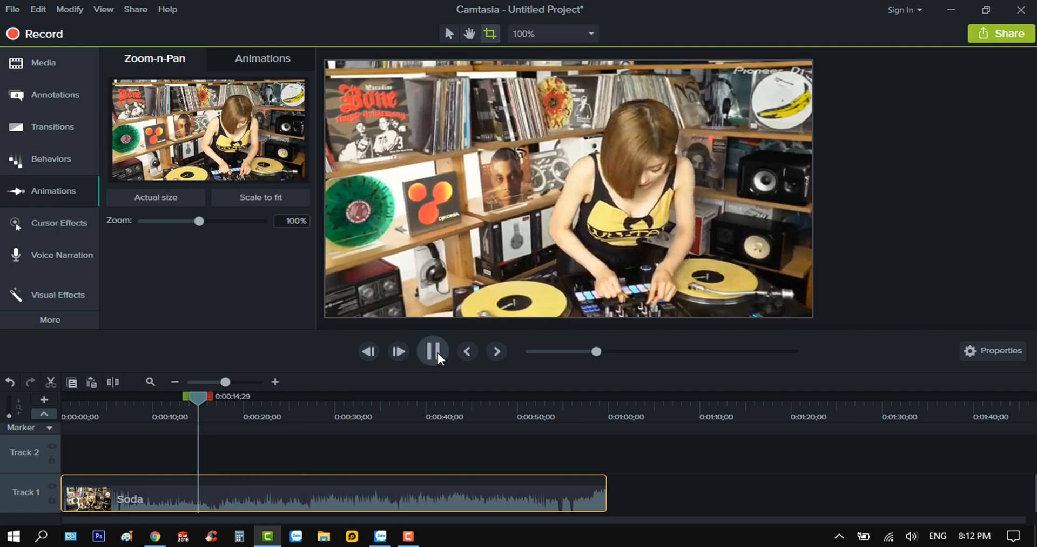
left_click(438, 353)
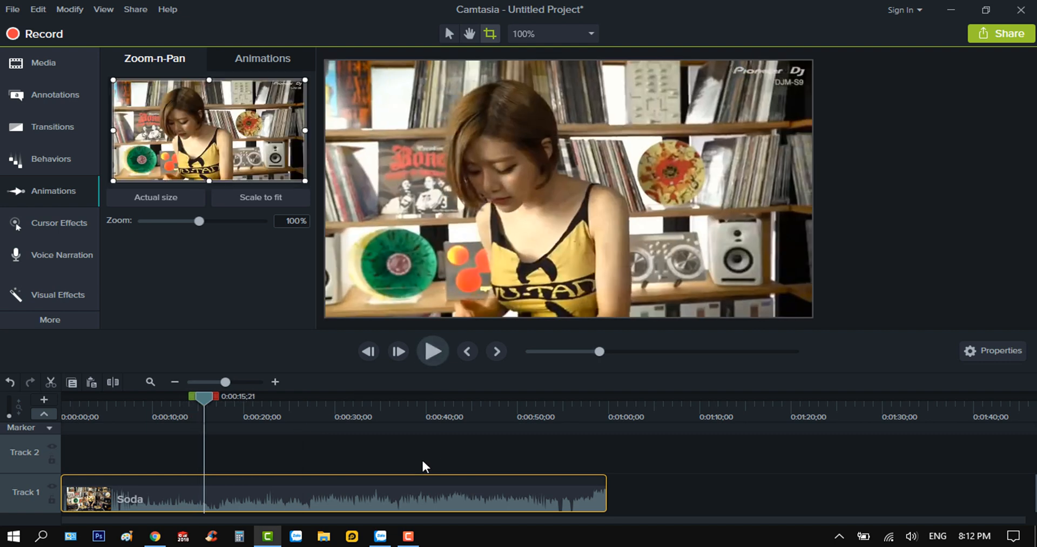
Separate the Soda clip's audio from its video and delete the audio clip on Track 2
right_click(384, 491)
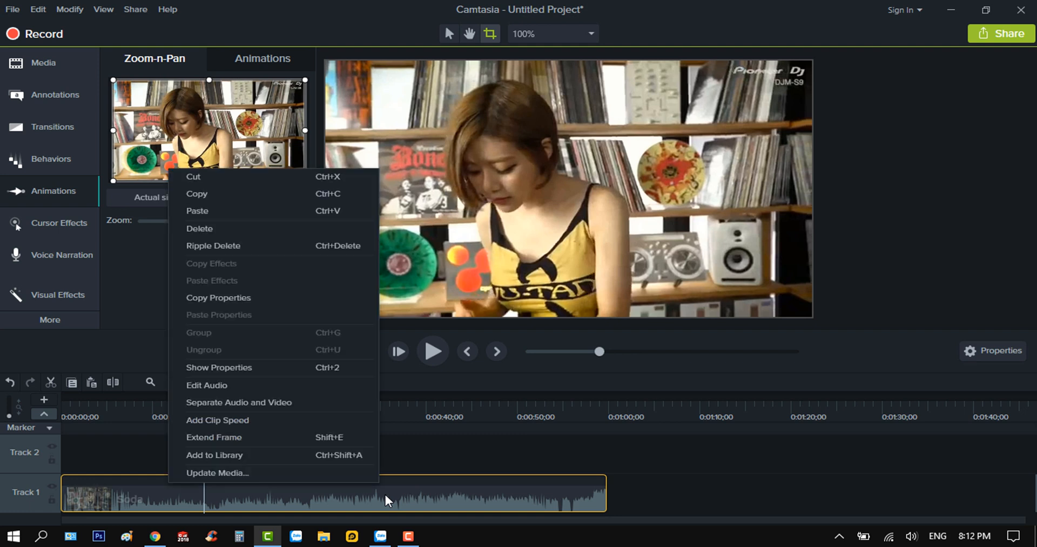
left_click(277, 401)
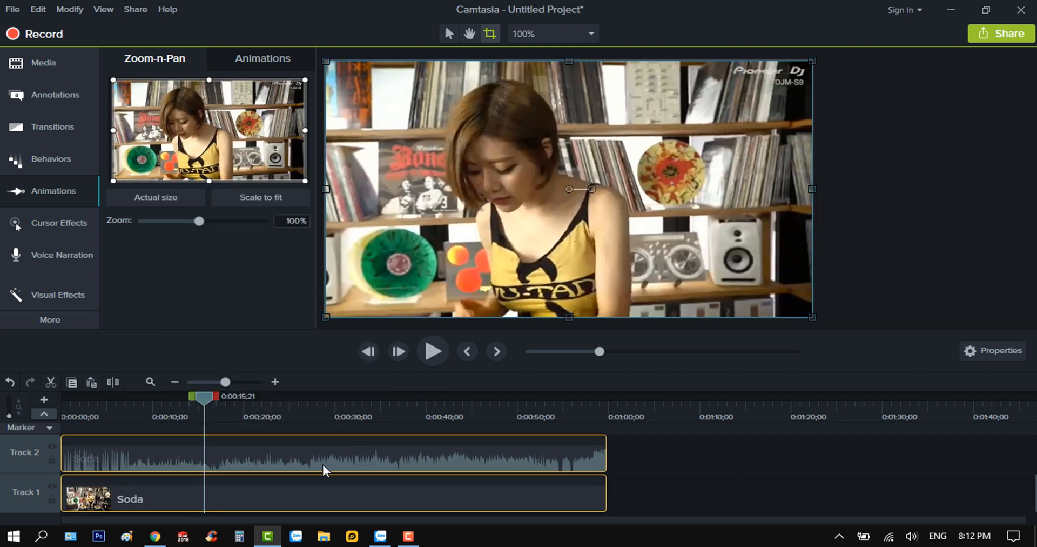
left_click(322, 461)
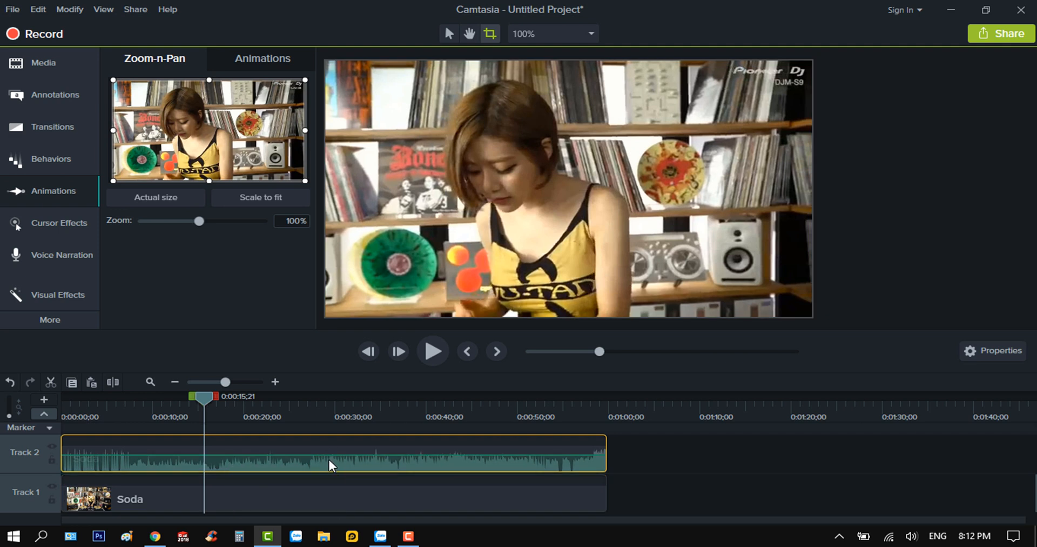
mouse_move(329, 456)
left_mouse_down()
mouse_move(333, 469)
mouse_move(335, 457)
left_mouse_up()
key("Delete")
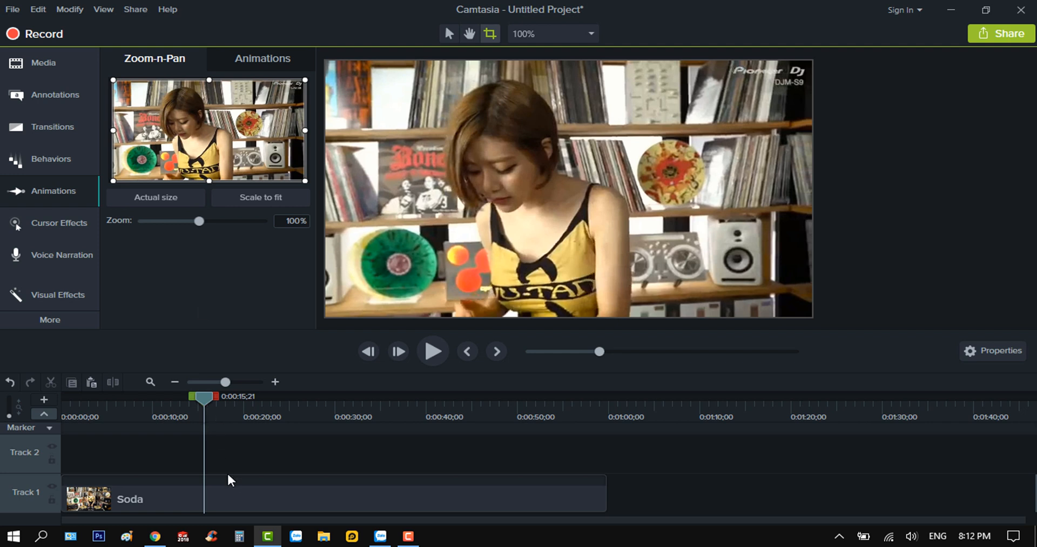
Copy the Soda video clip from Track 1 onto Track 2 and align the copy with the timeline start
left_click(235, 488)
right_click(234, 488)
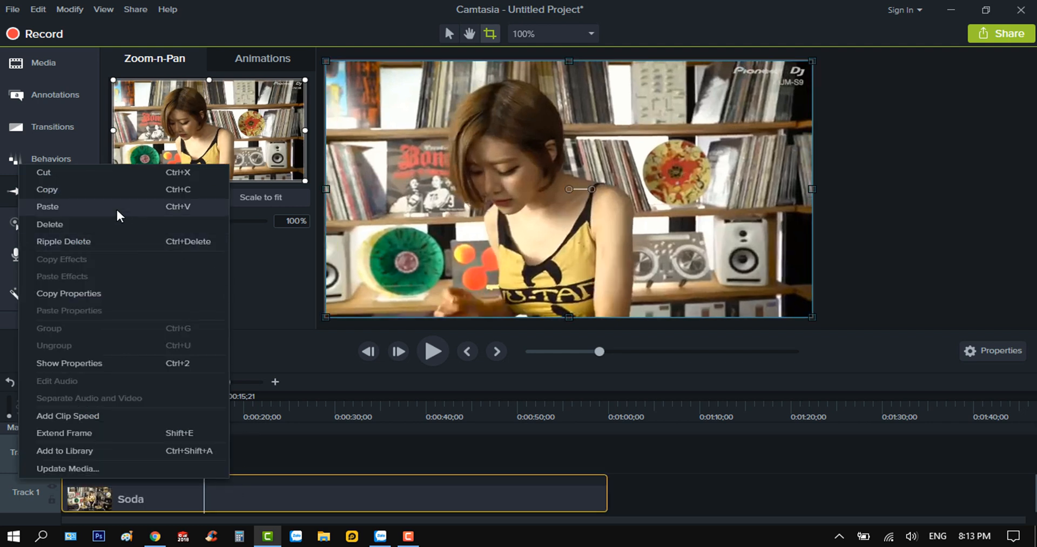
left_click(109, 190)
left_click(128, 453)
right_click(128, 452)
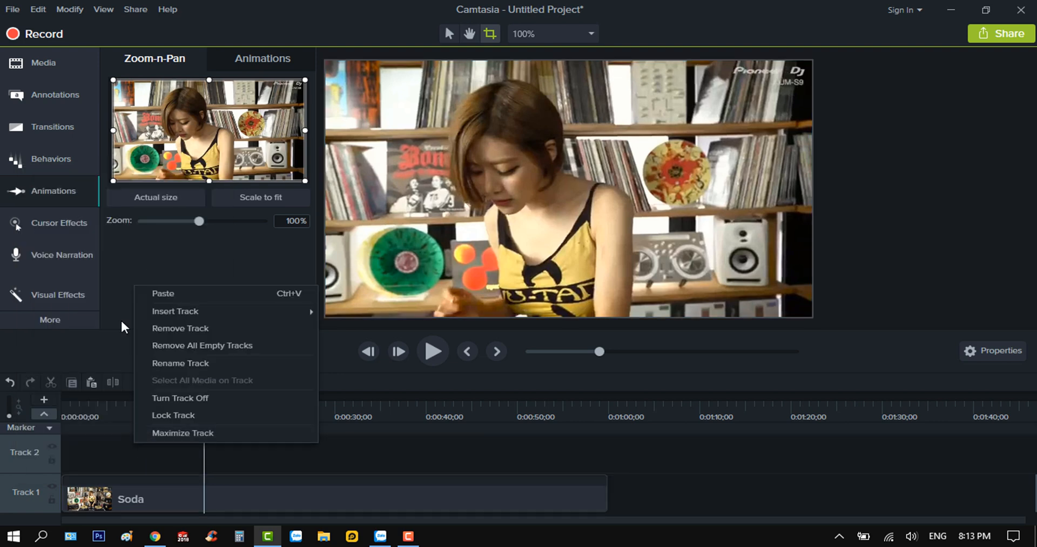
left_click(186, 293)
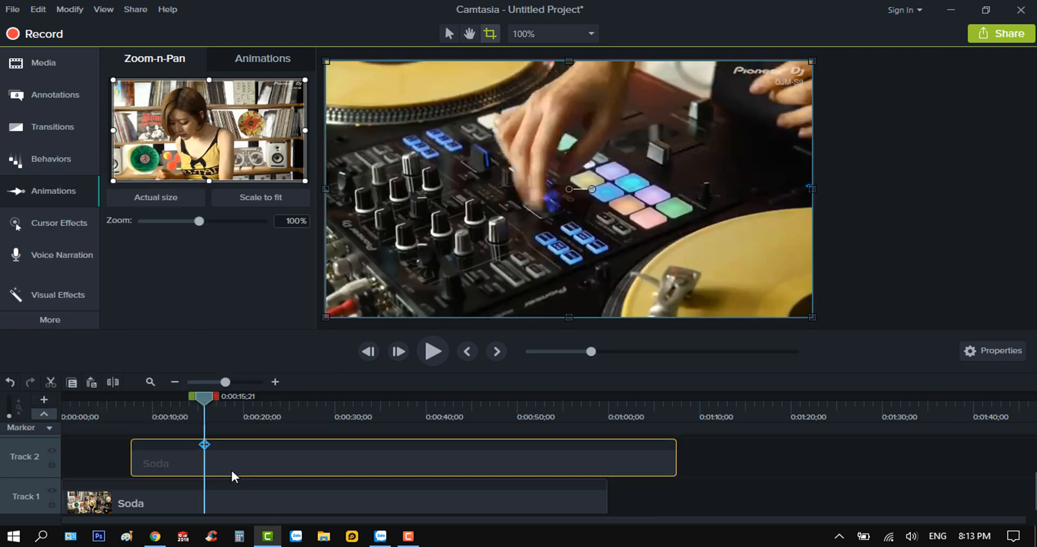
left_click_drag(322, 456, 196, 464)
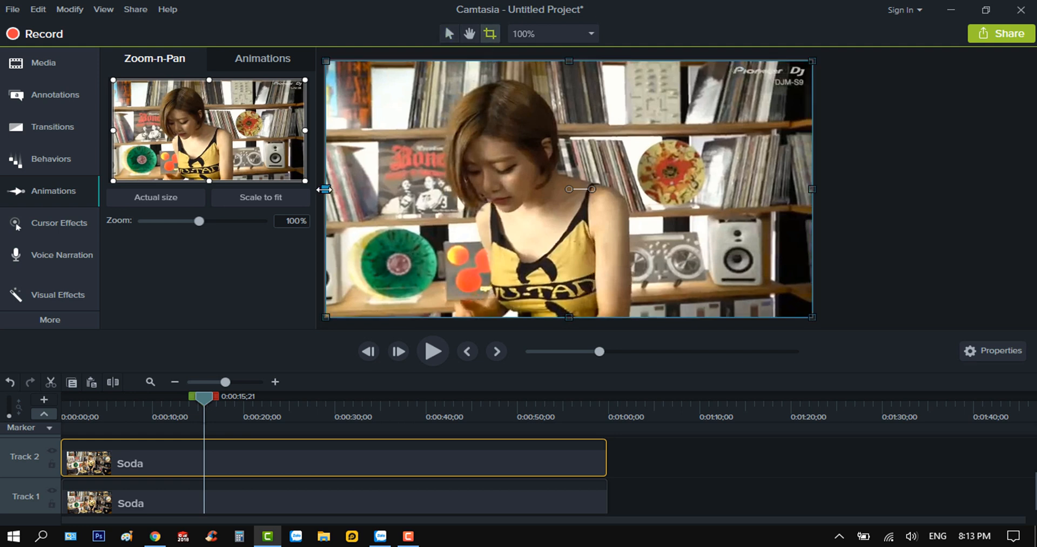
Crop away the left half of the Track 2 Soda clip and apply the Color Adjustment effect to it
left_click_drag(326, 189, 567, 205)
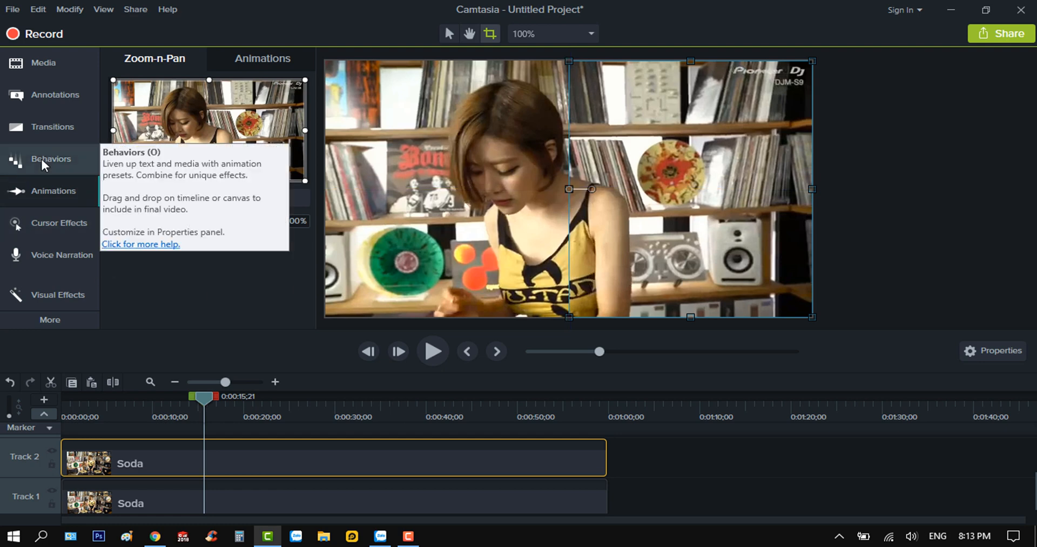
left_click(53, 287)
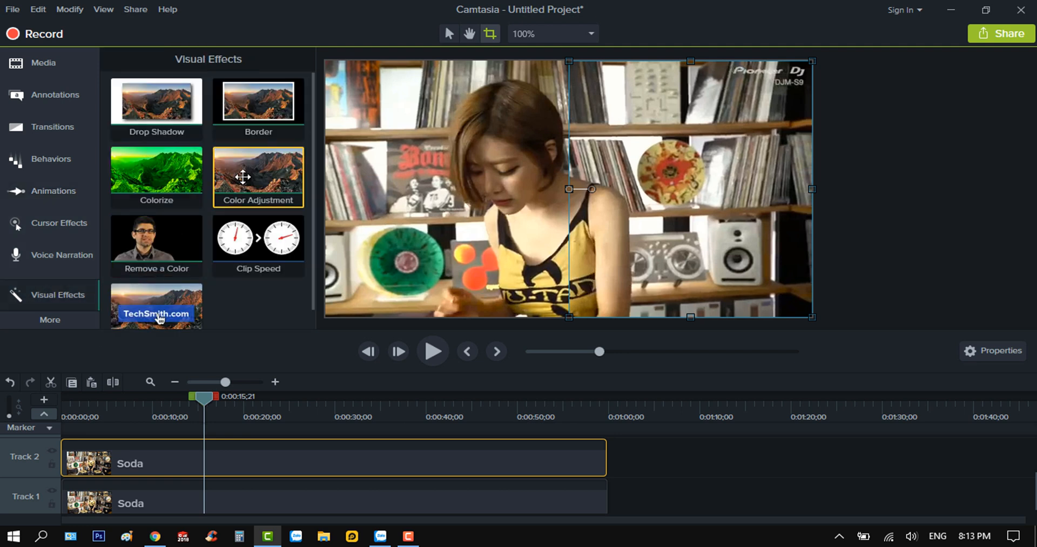
left_click_drag(243, 177, 179, 458)
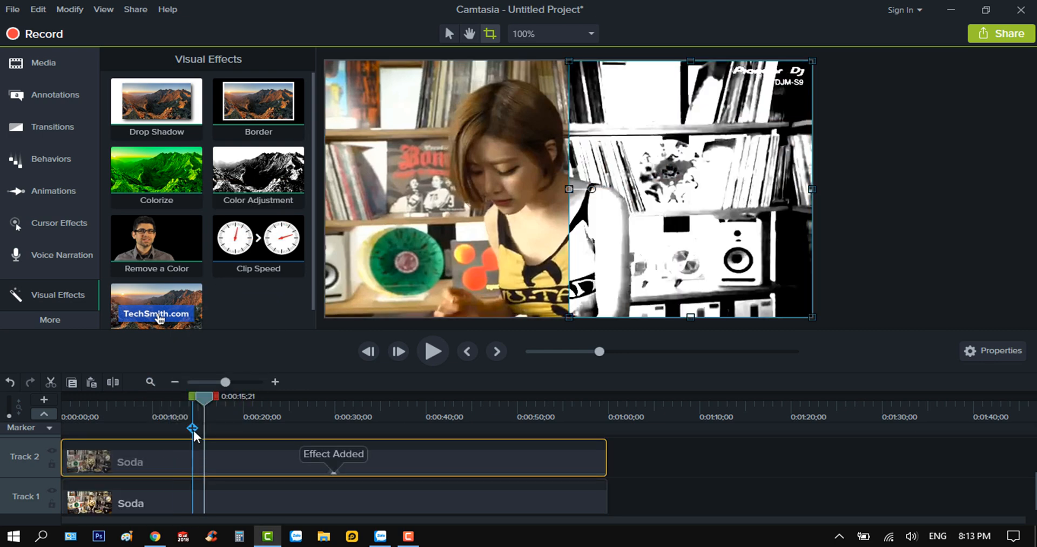
Set the Track 2 clip's Color Adjustment to brightness 3 and contrast 34, checking the look at different points of the clip
left_click_drag(203, 397, 301, 403)
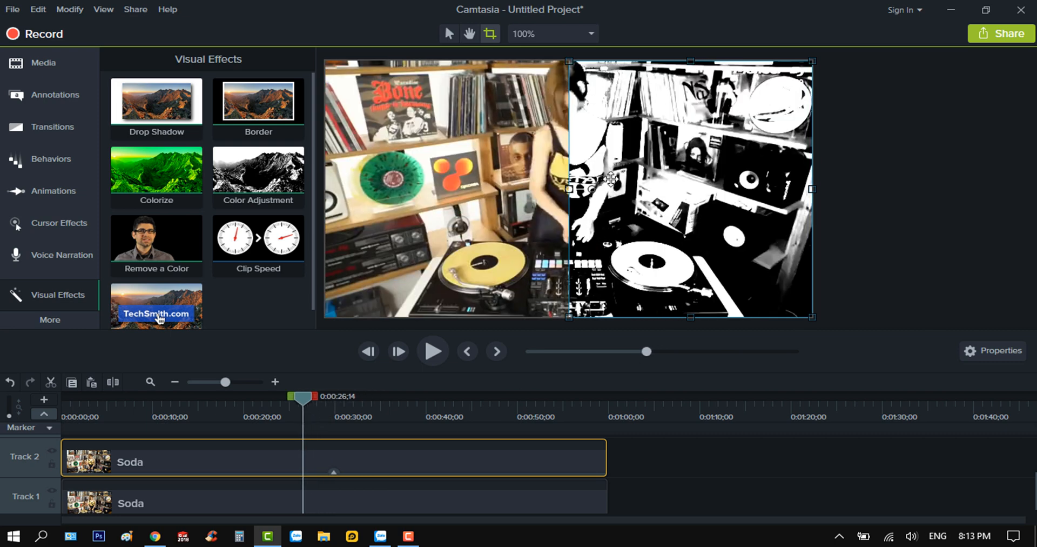
left_click(999, 352)
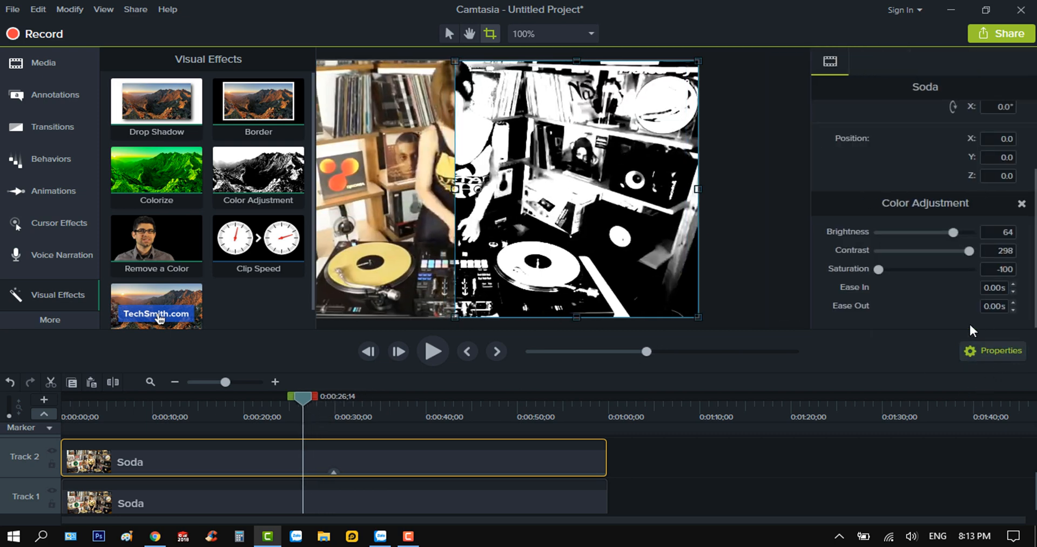
left_click_drag(953, 231, 948, 264)
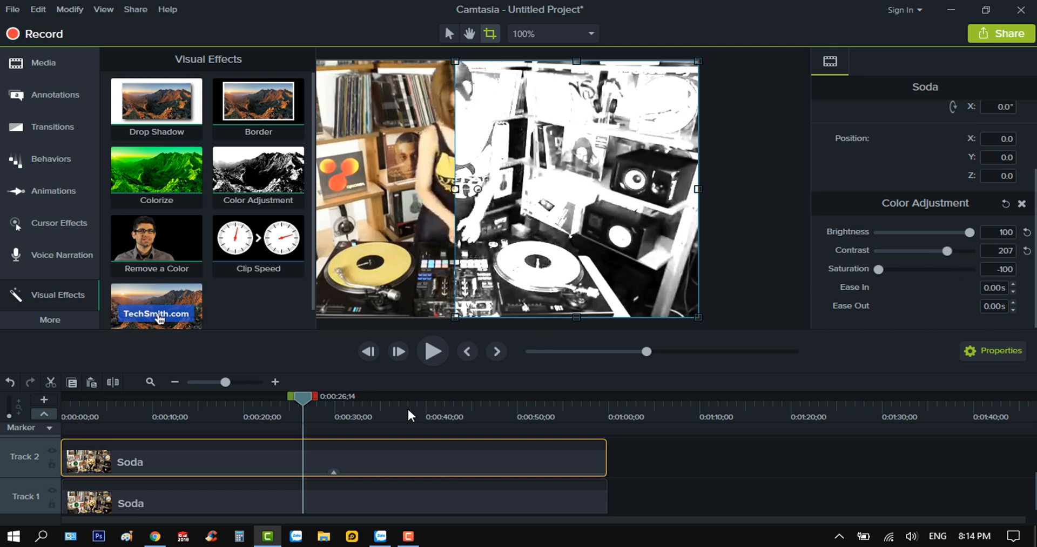
left_click_drag(301, 399, 352, 421)
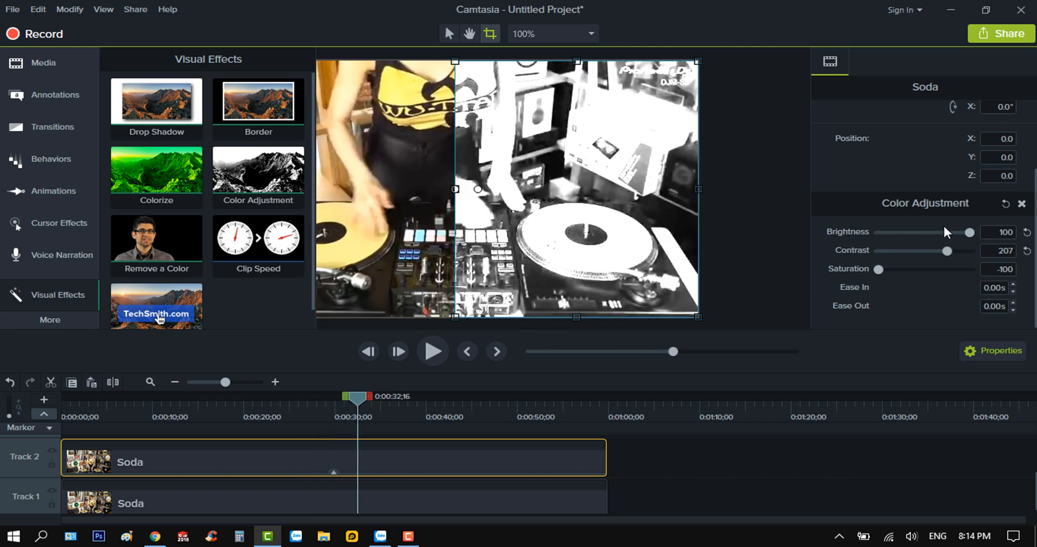
mouse_move(949, 250)
left_mouse_down()
mouse_move(961, 253)
mouse_move(945, 252)
mouse_move(960, 235)
left_mouse_up()
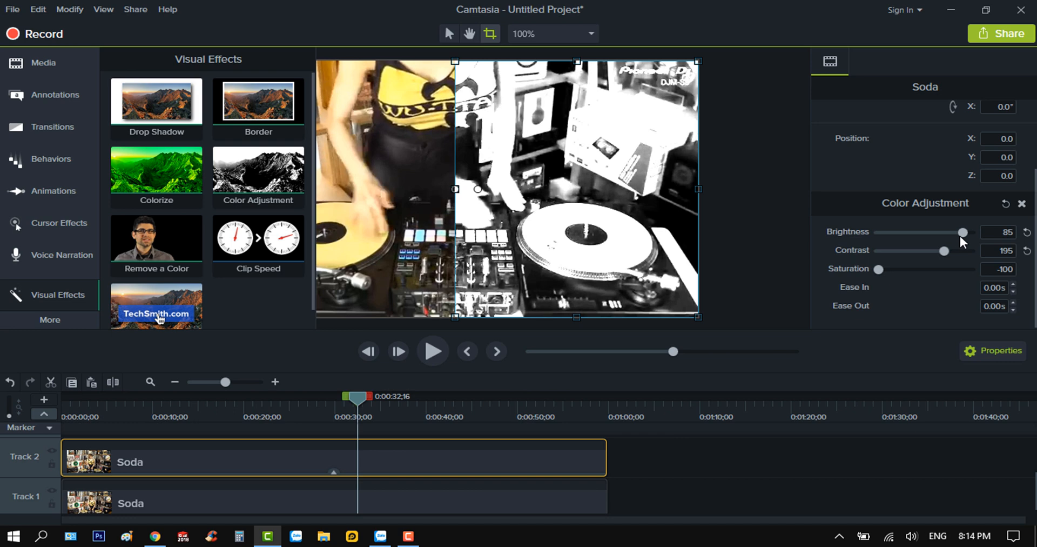
left_click_drag(362, 401, 303, 415)
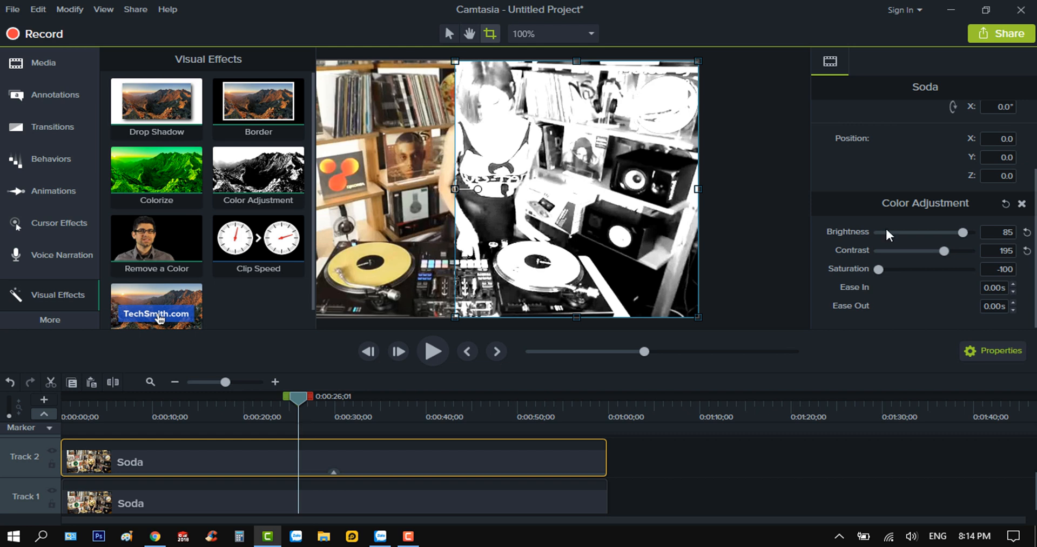
left_click_drag(959, 230, 951, 233)
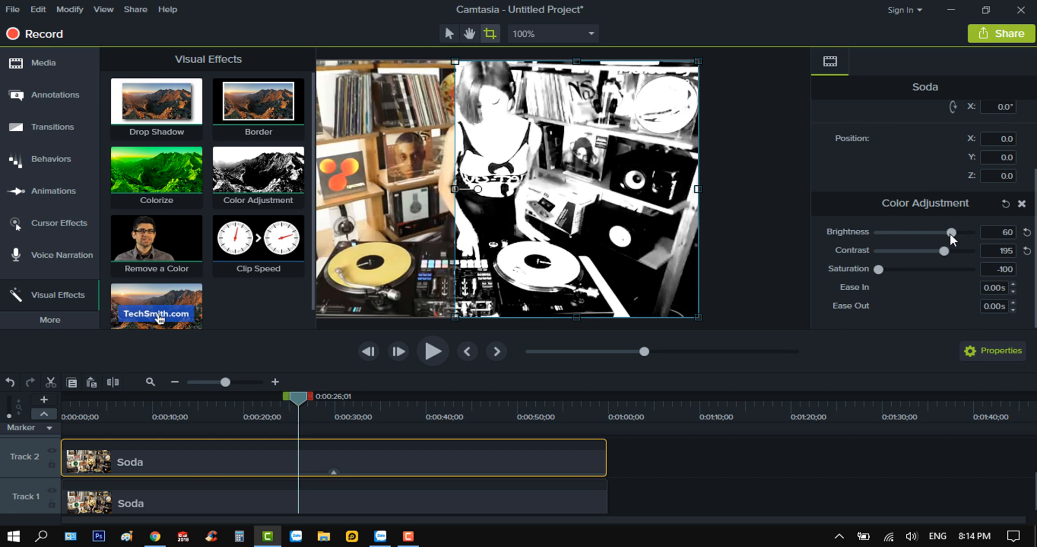
left_click(940, 252)
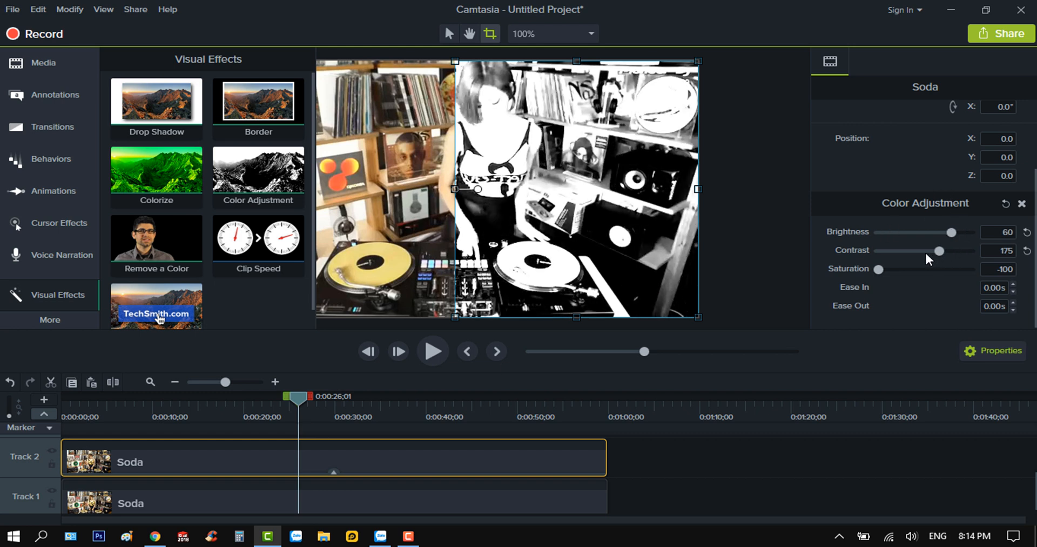
left_click_drag(943, 250, 904, 253)
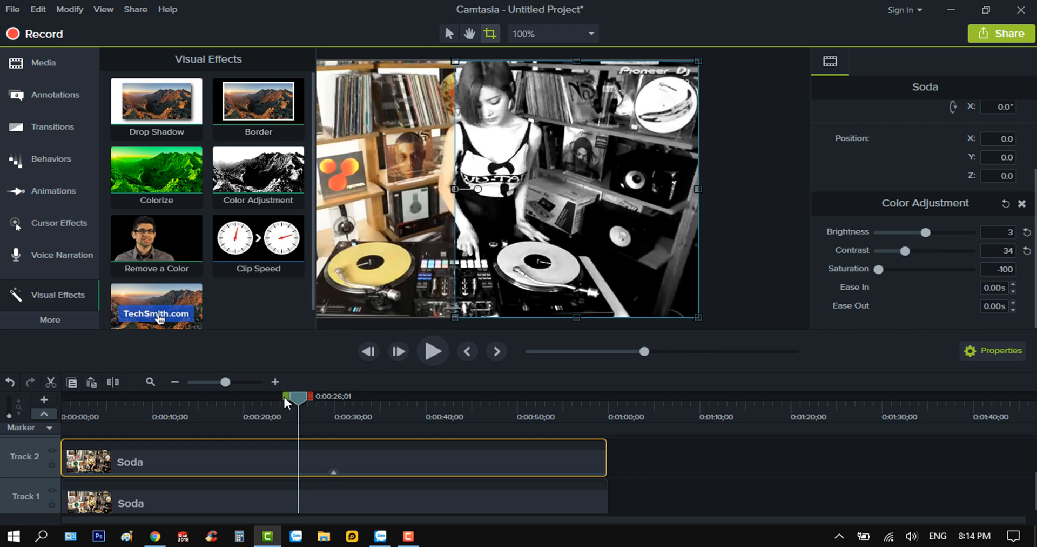
Import the Dame Tu Cosita video from the Downloads folder and place it on Track 3 at the timeline start
mouse_move(299, 398)
left_mouse_down()
mouse_move(332, 406)
mouse_move(306, 412)
left_mouse_up()
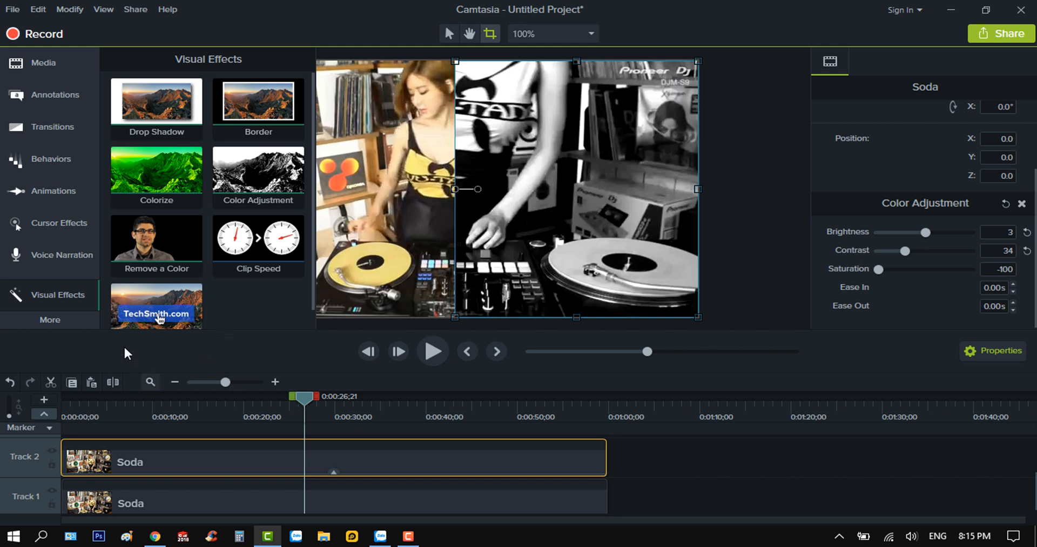
left_click(44, 64)
right_click(181, 232)
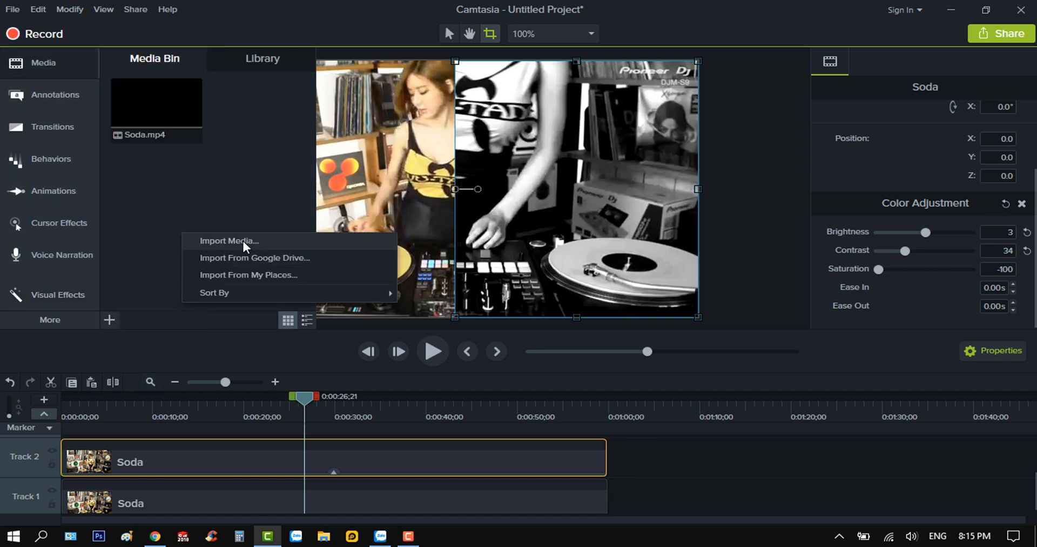
left_click(110, 321)
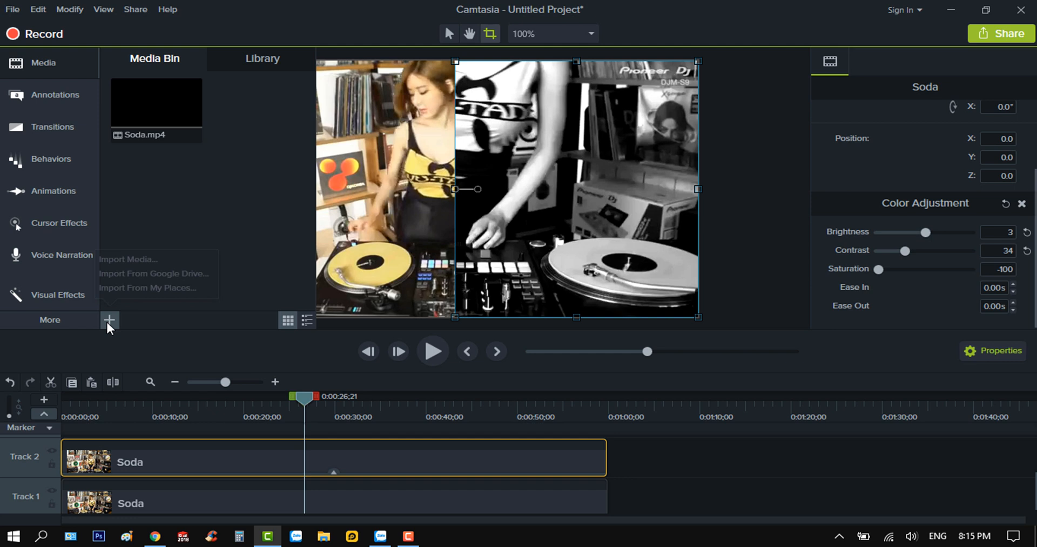
left_click(152, 259)
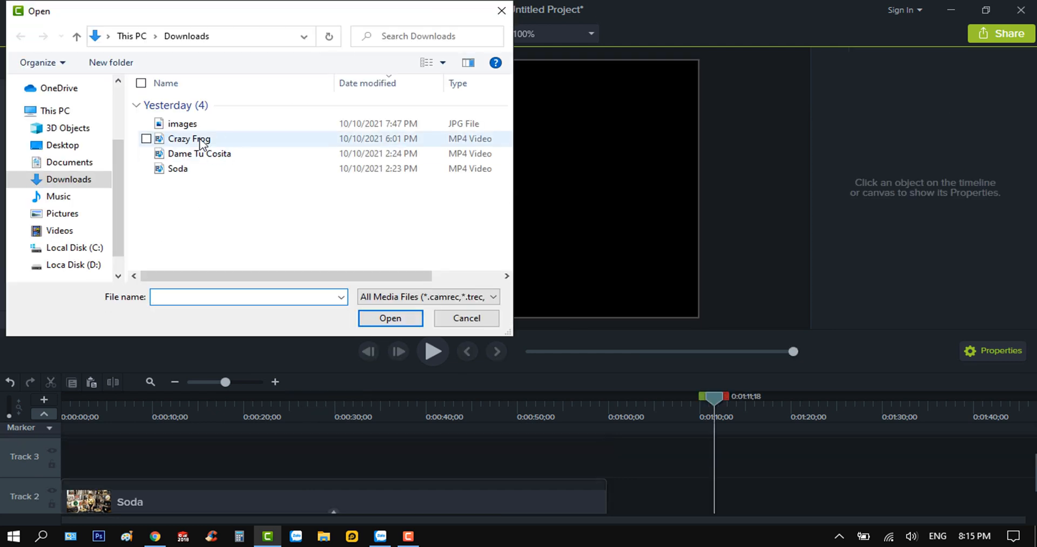
left_click(222, 156)
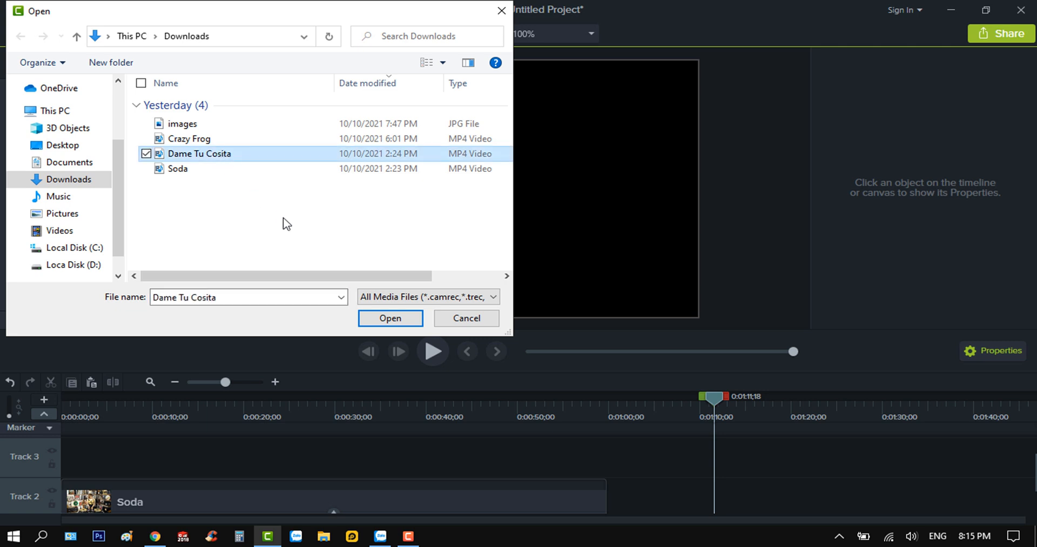
left_click(392, 319)
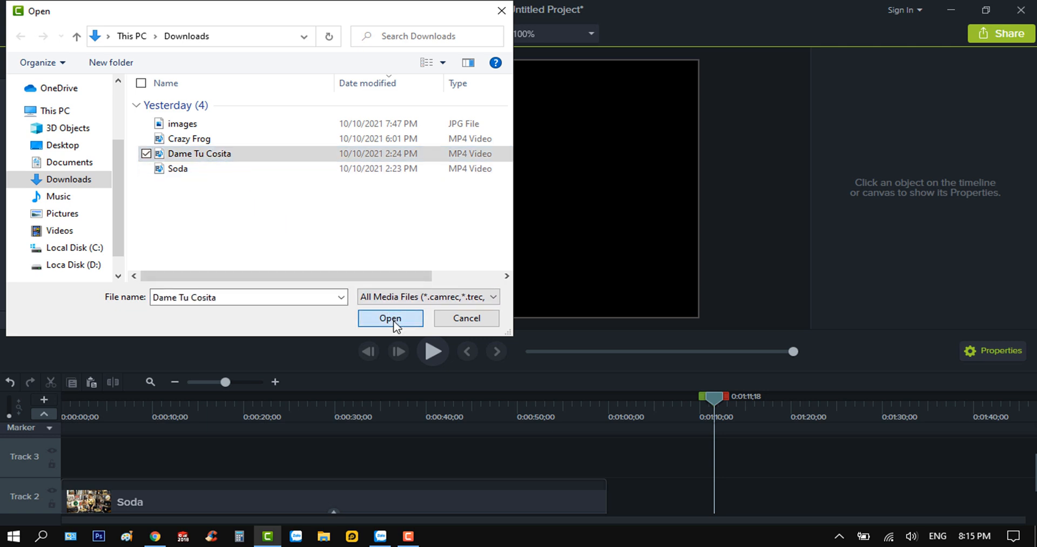
left_click_drag(232, 124, 68, 505)
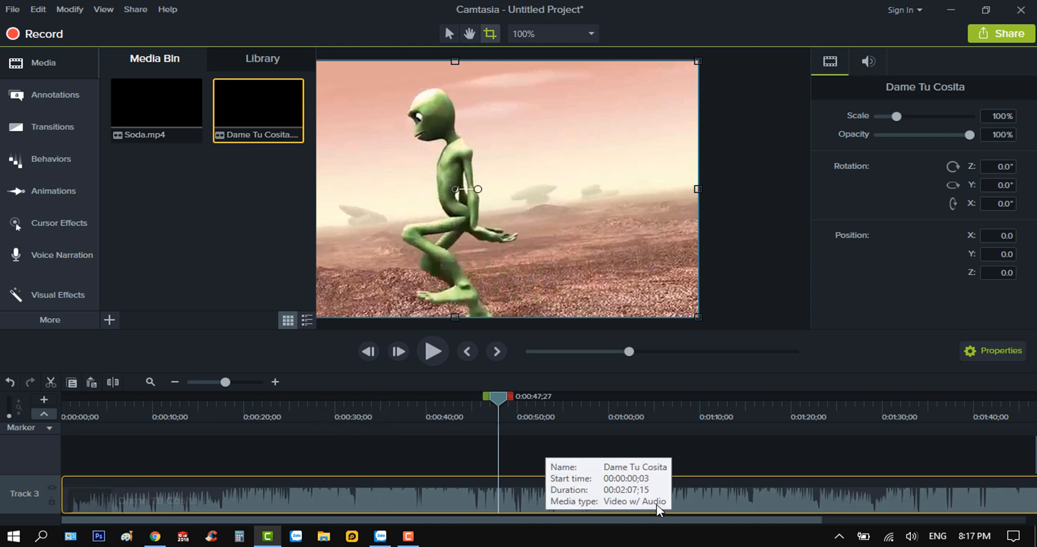
Cut about 8 seconds off the beginning of the Dame Tu Cosita clip and align the remainder with the timeline start
left_click_drag(419, 500, 956, 501)
left_click(679, 415)
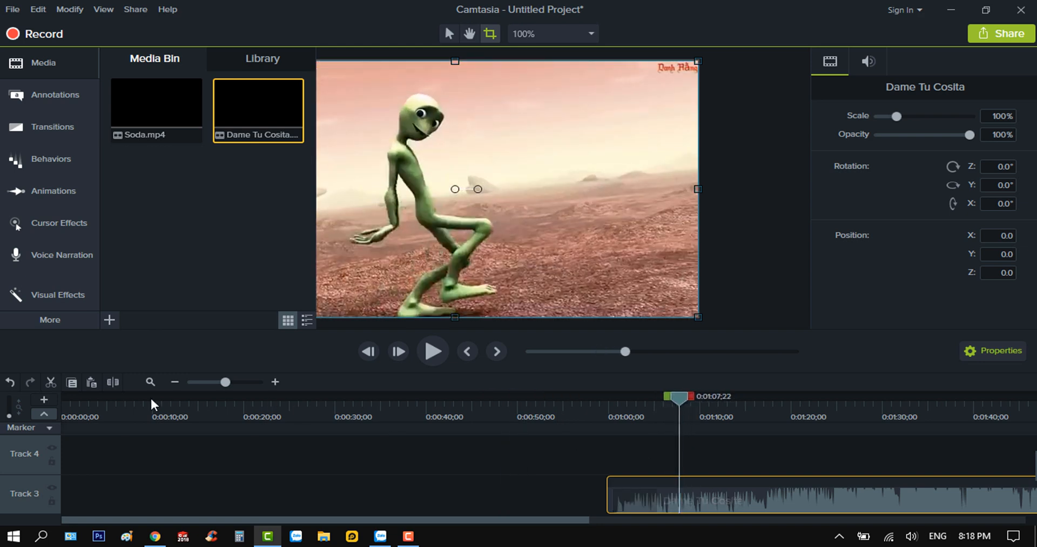
left_click(500, 435)
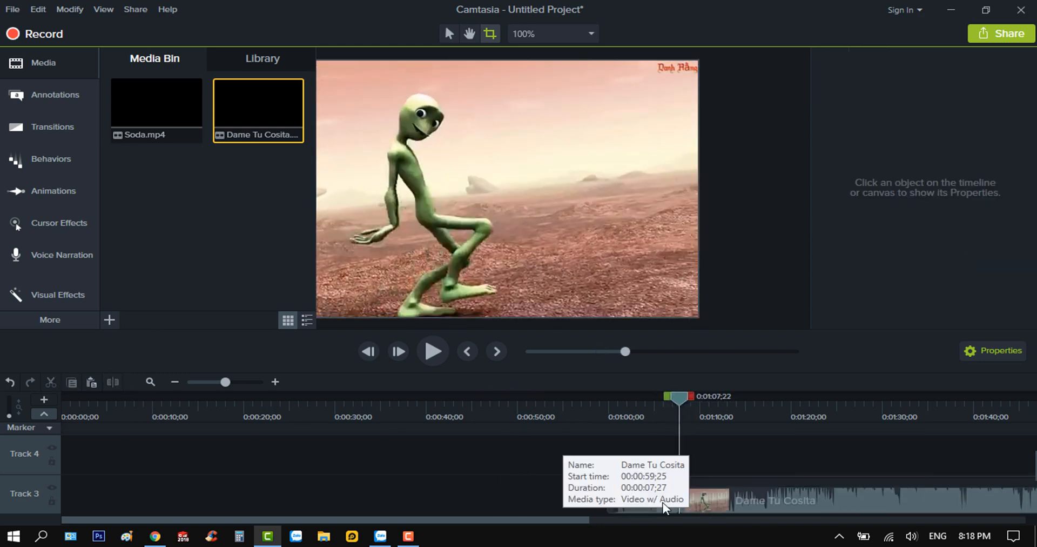
left_click(664, 506)
key("Delete")
left_click_drag(781, 493, 117, 494)
scroll(241, 470, "down", 1)
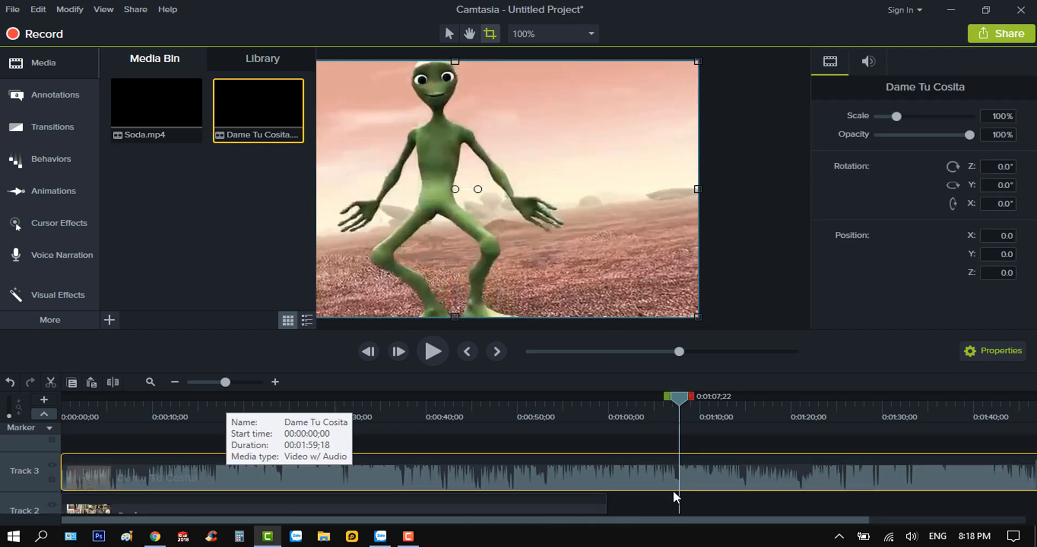
Split the Dame Tu Cosita clip at 0:00:59;19, level with the Soda clip's end, and delete the part after the cut
left_click_drag(682, 416, 608, 441)
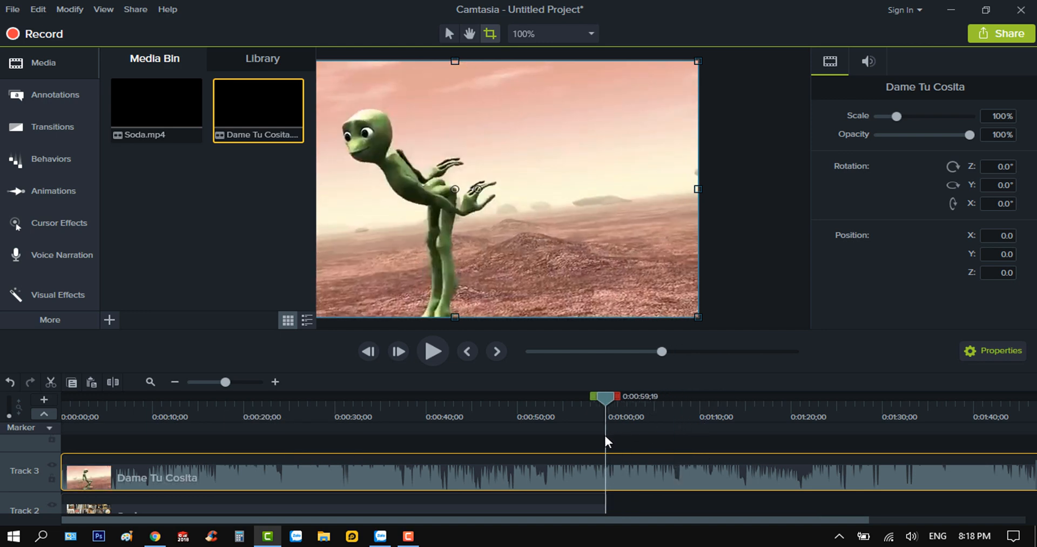
left_click(113, 382)
left_click(753, 473)
key("Delete")
Shrink the Dame Tu Cosita clip to about 24.5% scale and place it in the upper-right corner of the video frame
left_click_drag(606, 399, 445, 439)
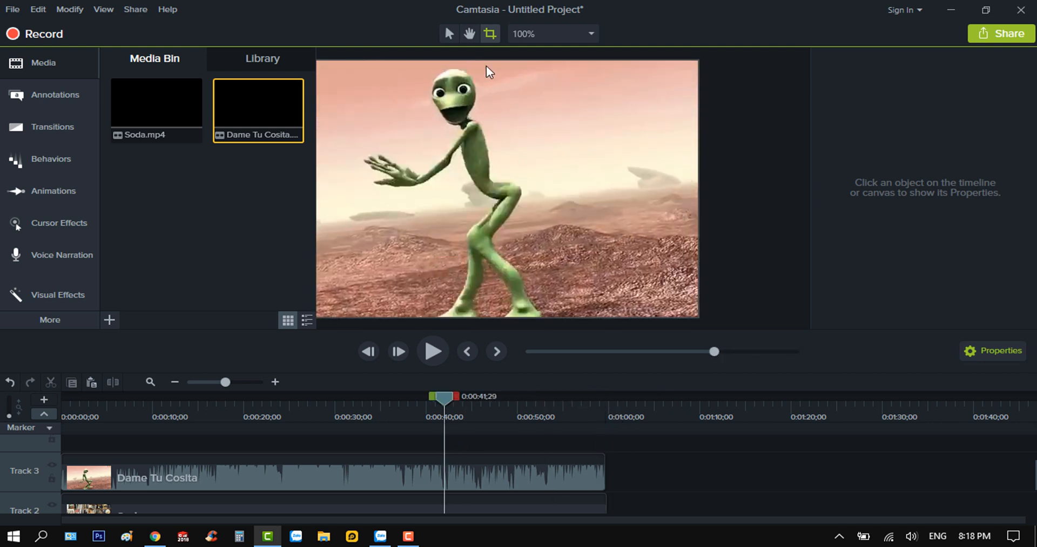
left_click(448, 34)
left_click(503, 162)
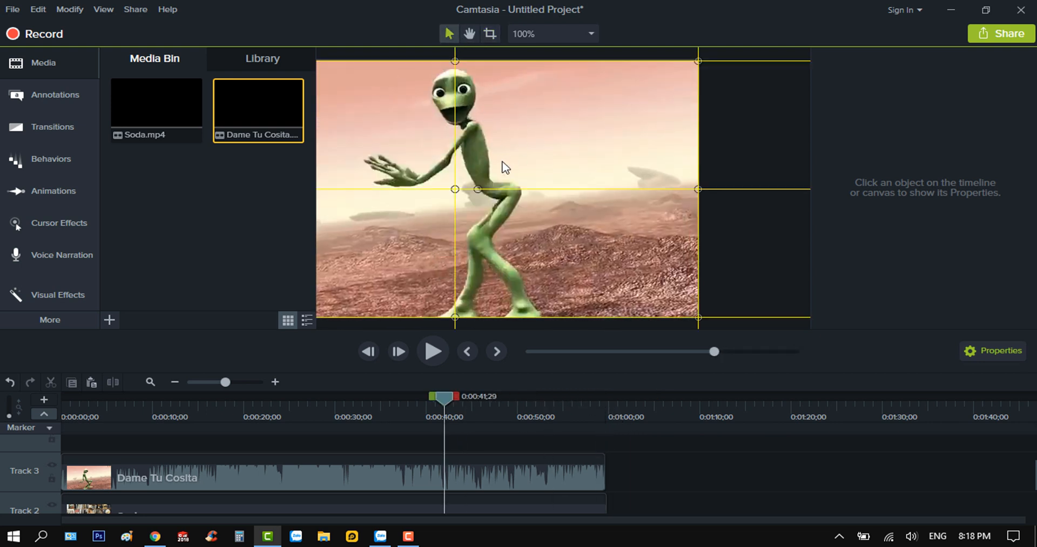
left_click_drag(513, 174, 627, 166)
left_click_drag(346, 303, 505, 176)
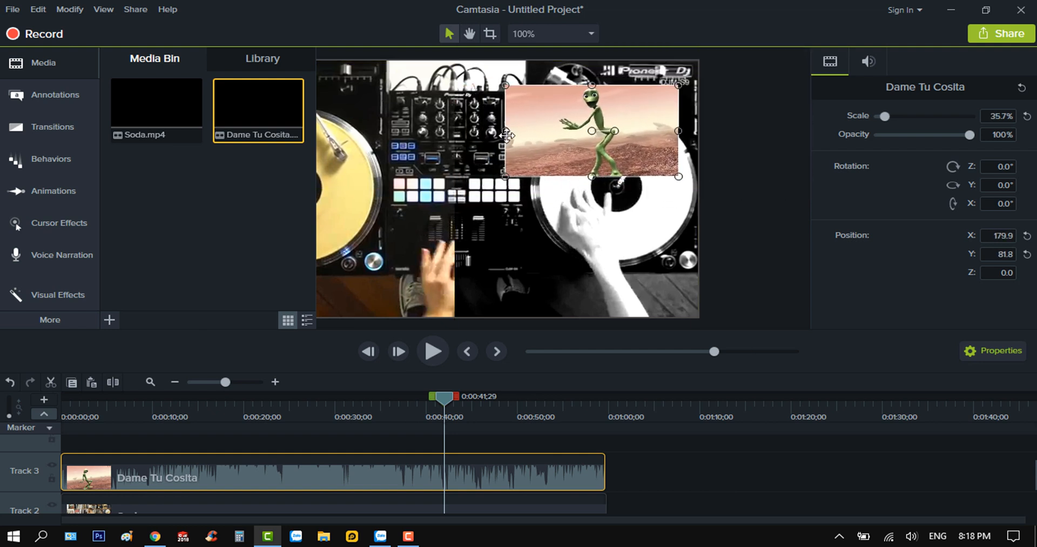
left_click_drag(505, 131, 562, 107)
left_click_drag(629, 153, 629, 123)
left_click_drag(564, 91, 602, 94)
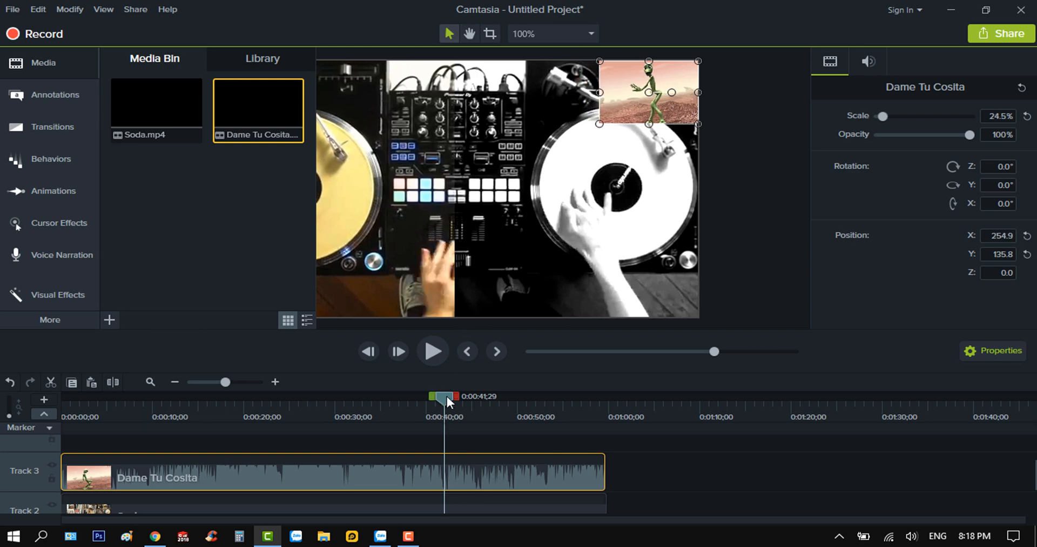
Enlarge the Dame Tu Cosita overlay to about 34.9% scale from its corner and play back the result from 0:00:36;08
left_click_drag(446, 397, 479, 423)
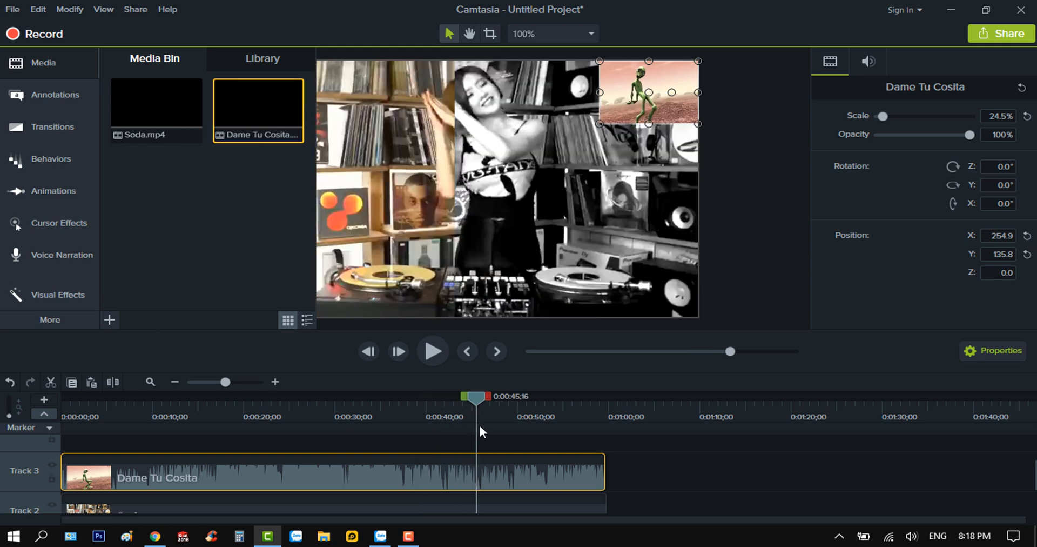
left_click_drag(598, 124, 557, 149)
left_click_drag(478, 396, 355, 429)
left_click(393, 440)
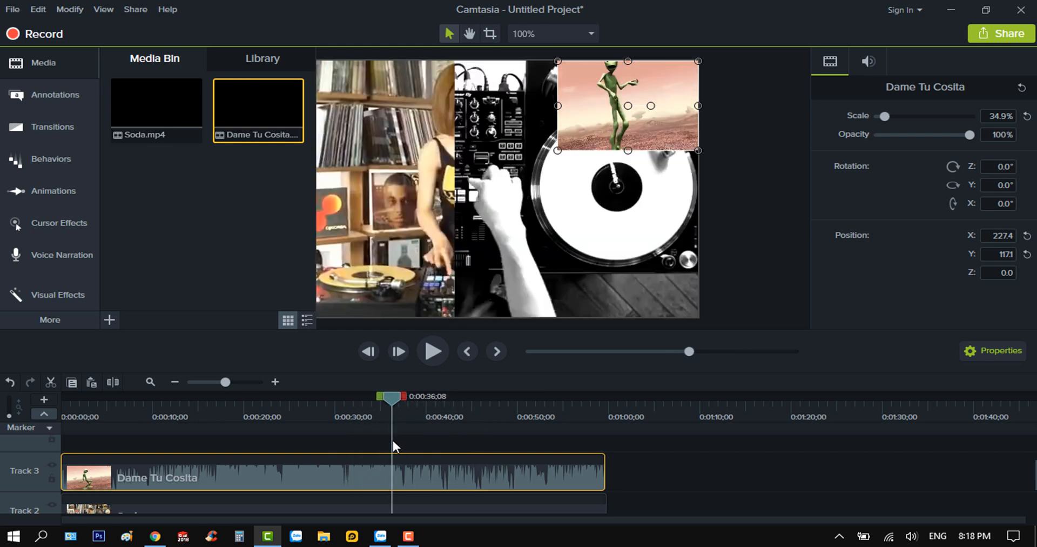
left_click(432, 351)
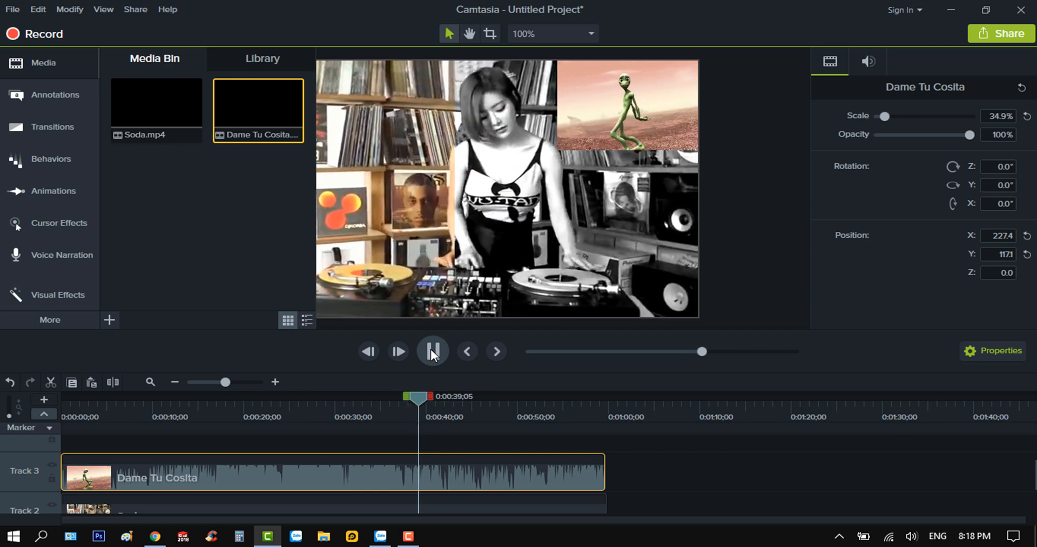
left_click(431, 350)
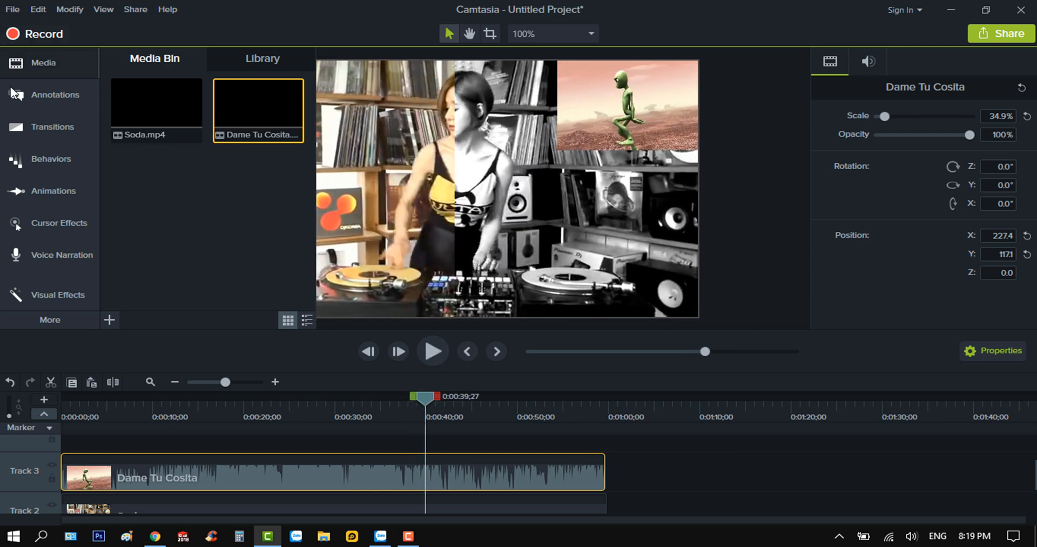
Add a plain text callout over the lower part of the video at 0:00:39;27 and set its font to Arial
left_click(50, 94)
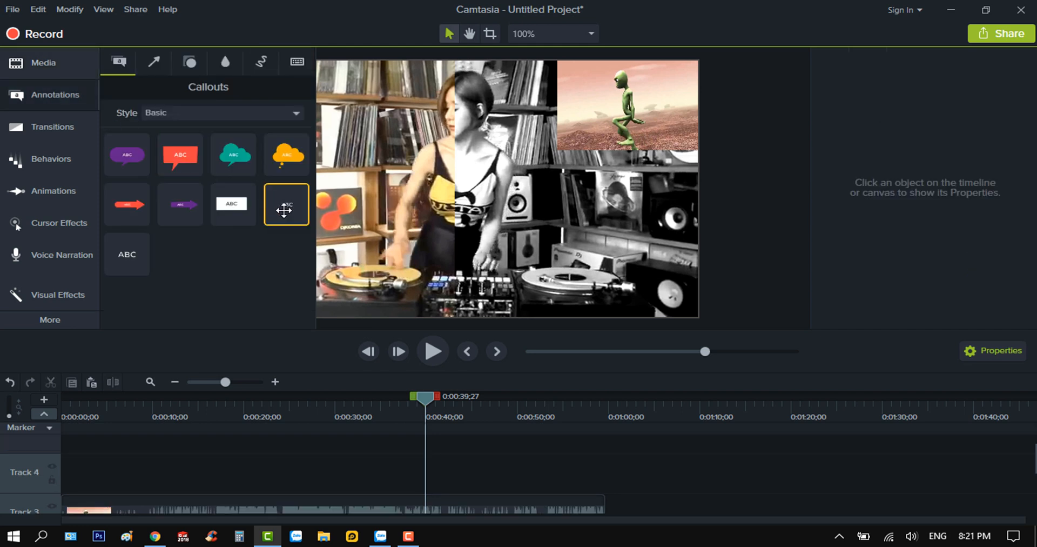
left_click_drag(284, 210, 500, 279)
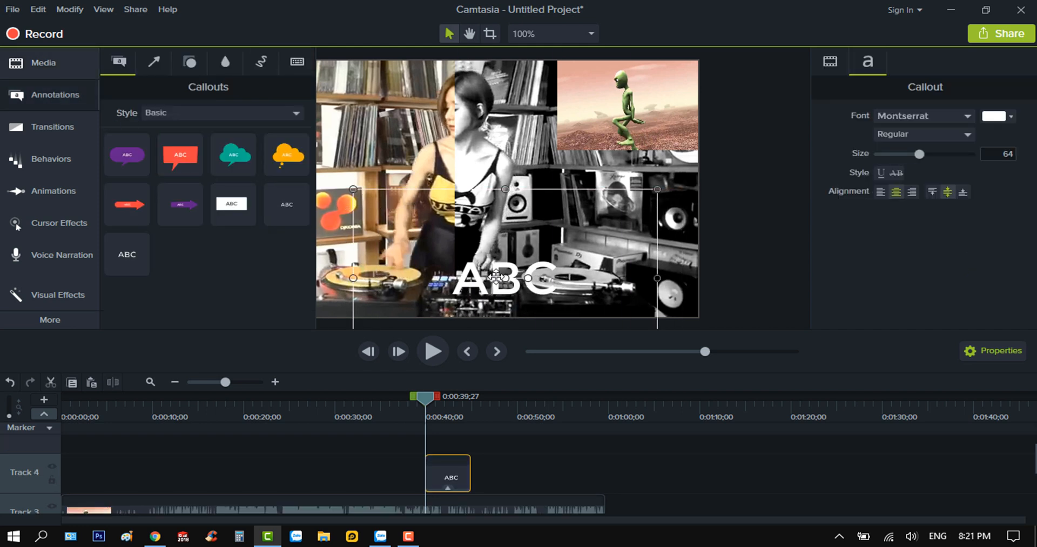
double_click(498, 277)
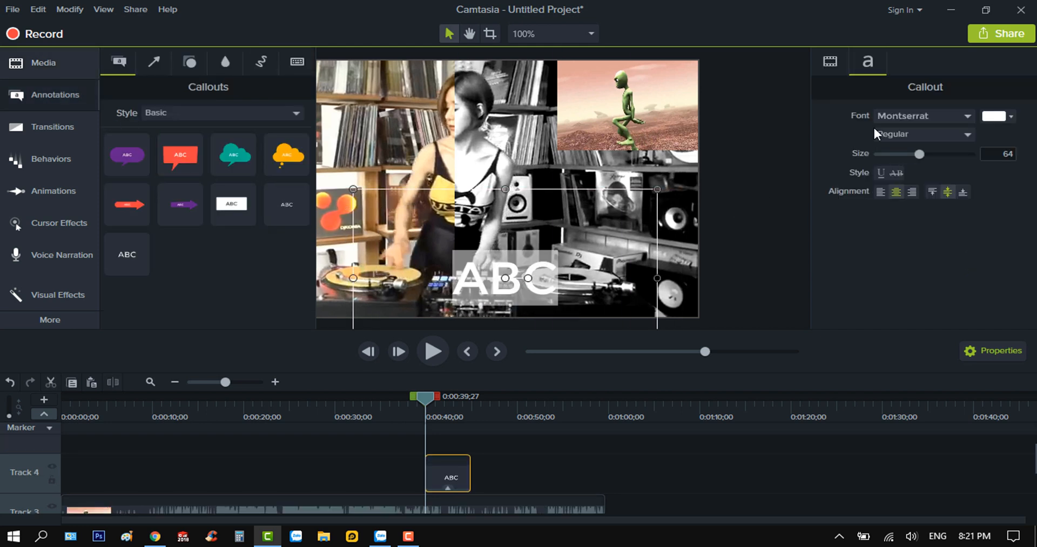
left_click(967, 115)
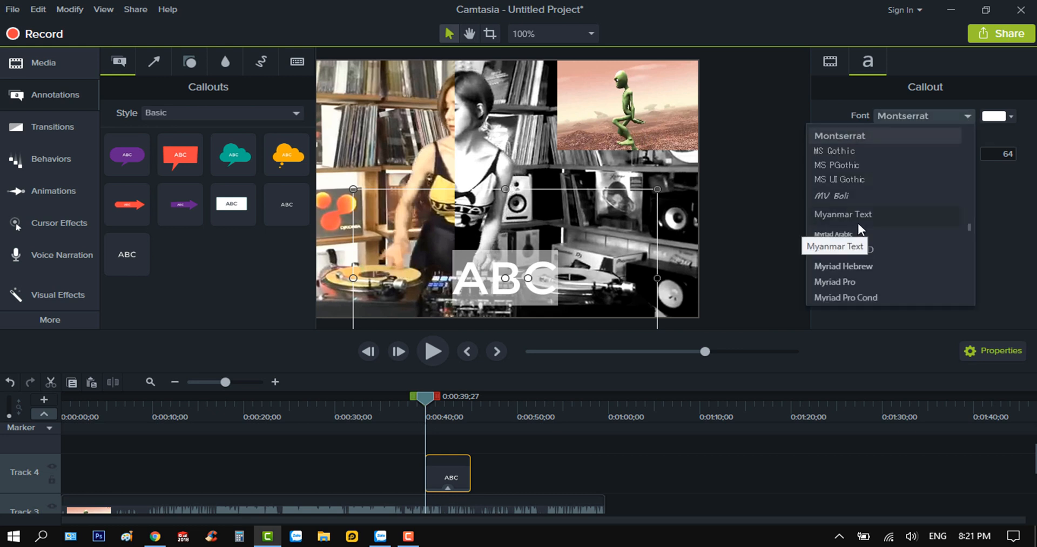
scroll(858, 223, "up", 10)
scroll(842, 238, "down", 4)
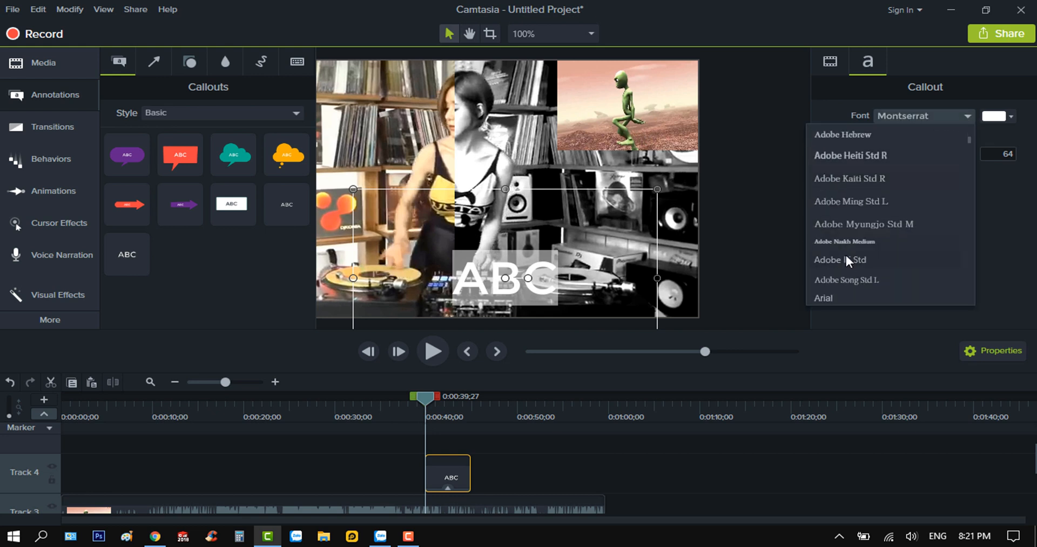
left_click(836, 236)
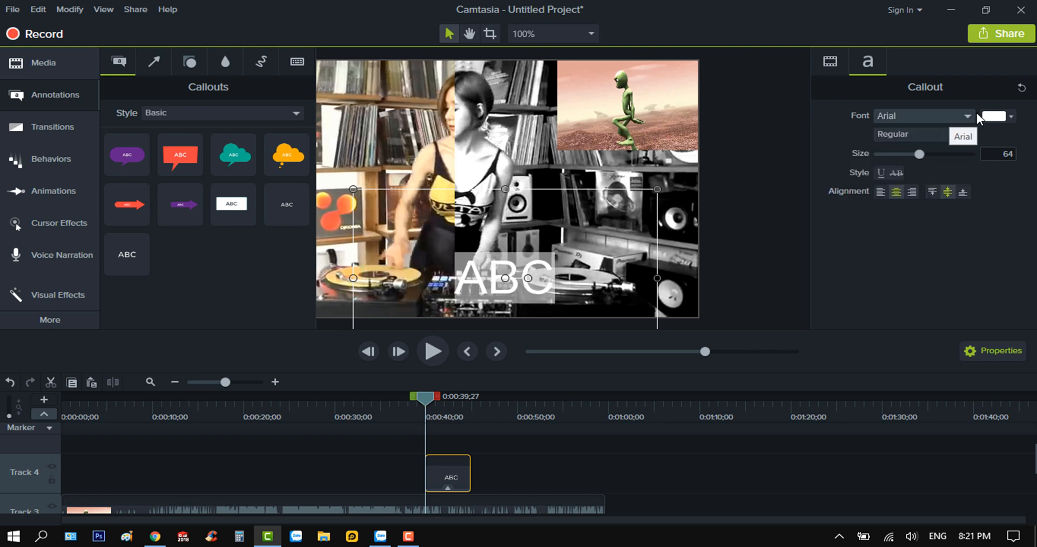
Set the callout text's color to pink and its size to 30
left_click(1009, 120)
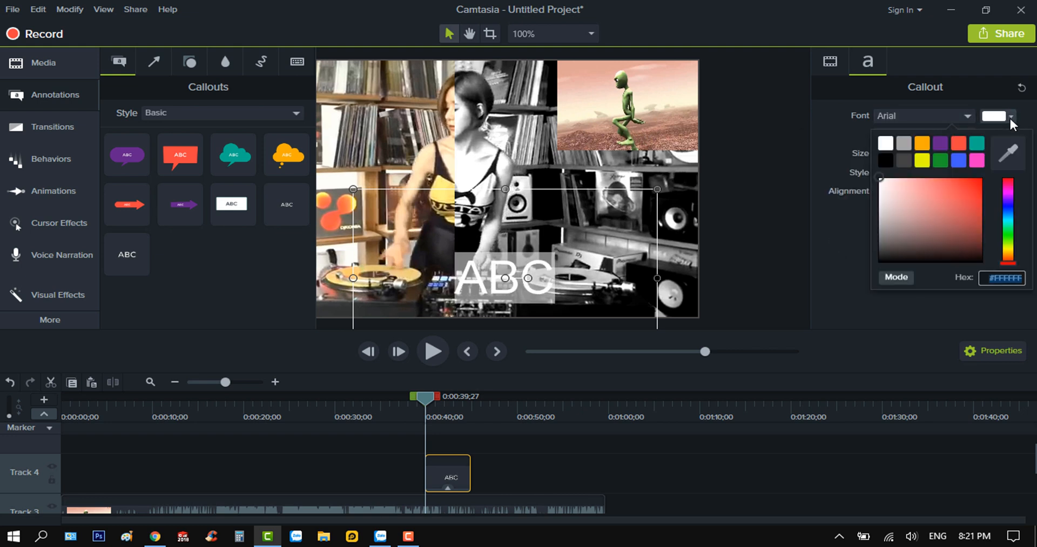
left_click(978, 159)
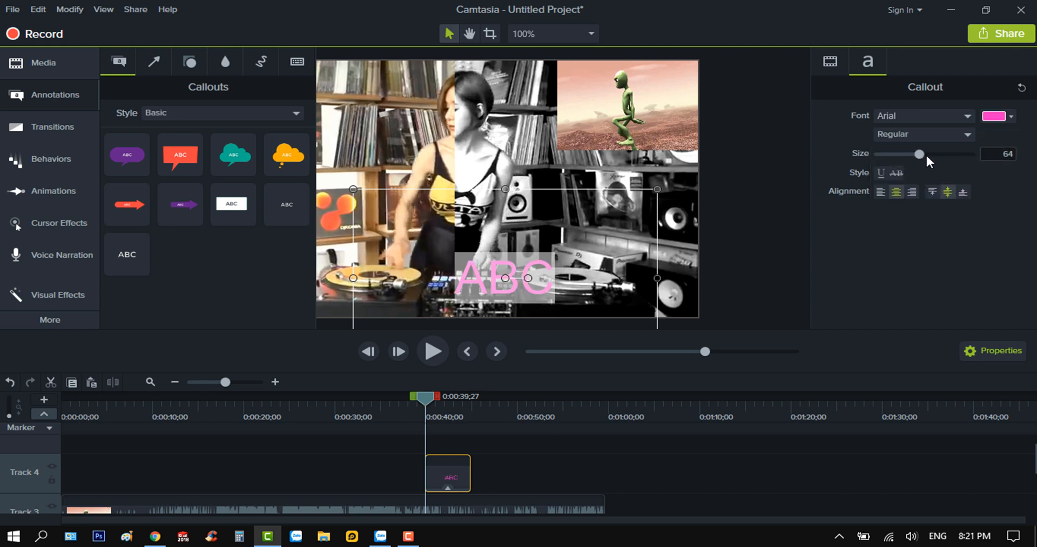
left_click(983, 151)
type("30")
key("Return")
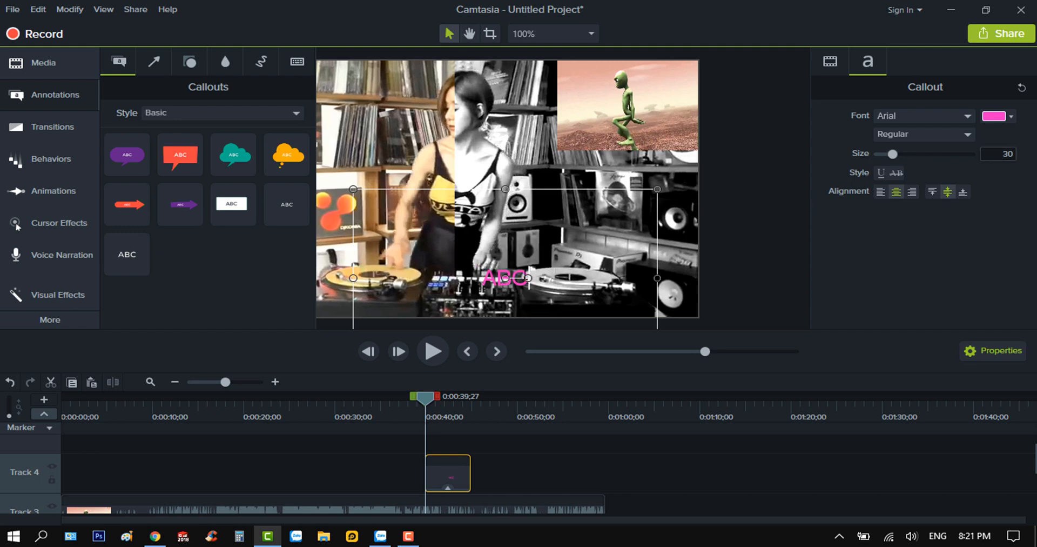
Replace the callout's placeholder text with "Hướng dẫn sử dụng Camtasia"
double_click(529, 280)
type("Hướng dan")
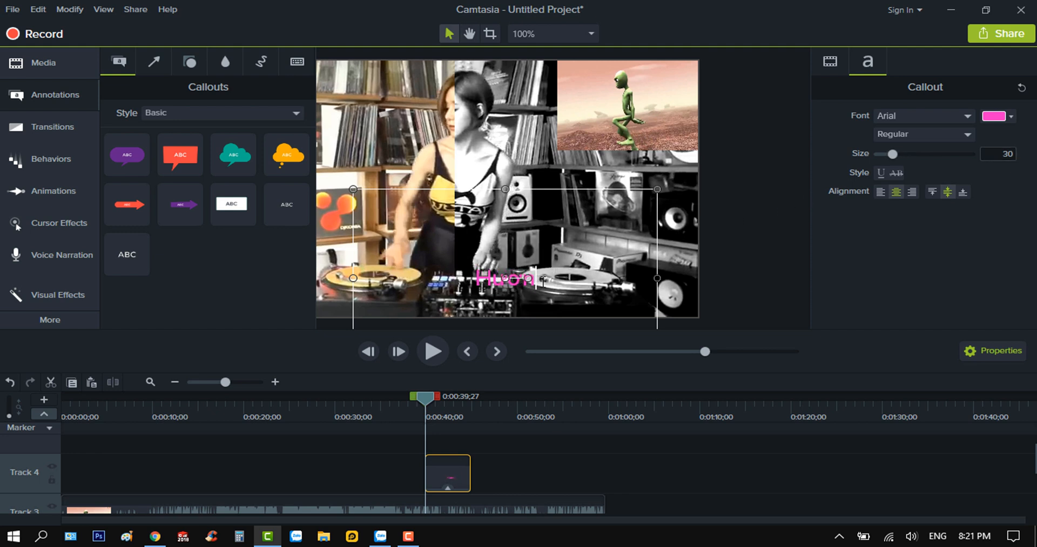
type("ẫn s")
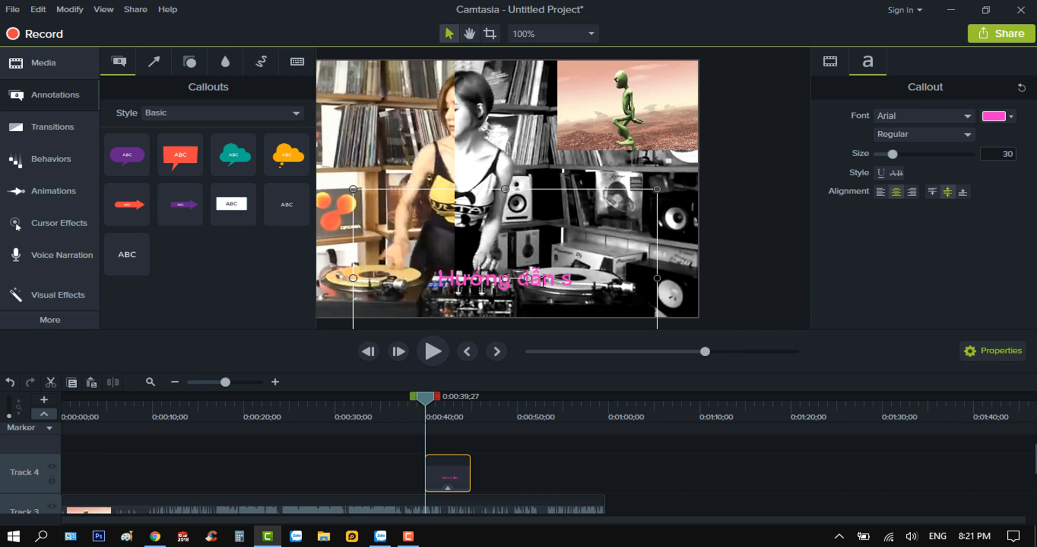
type("ử dụng")
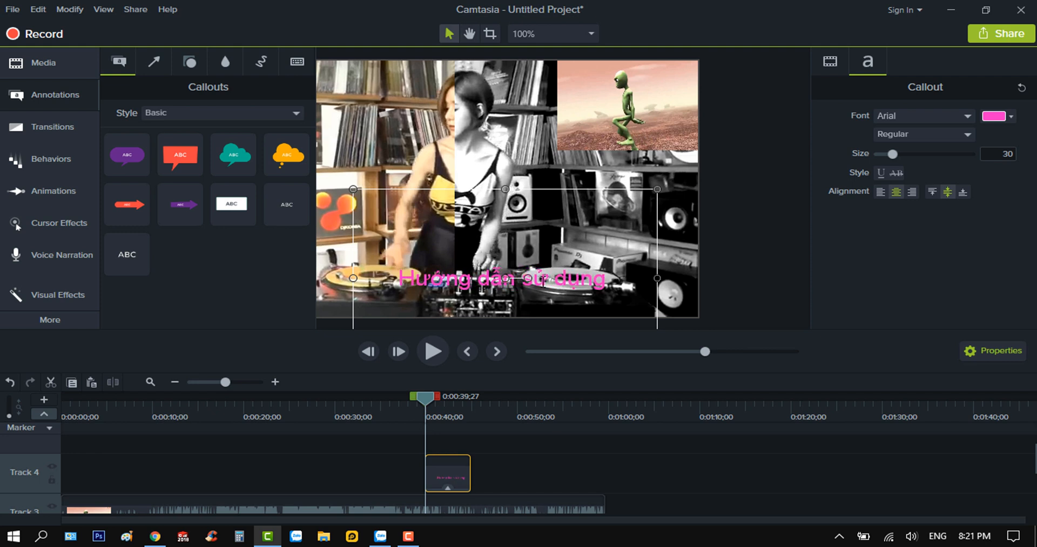
type(" Camtasia")
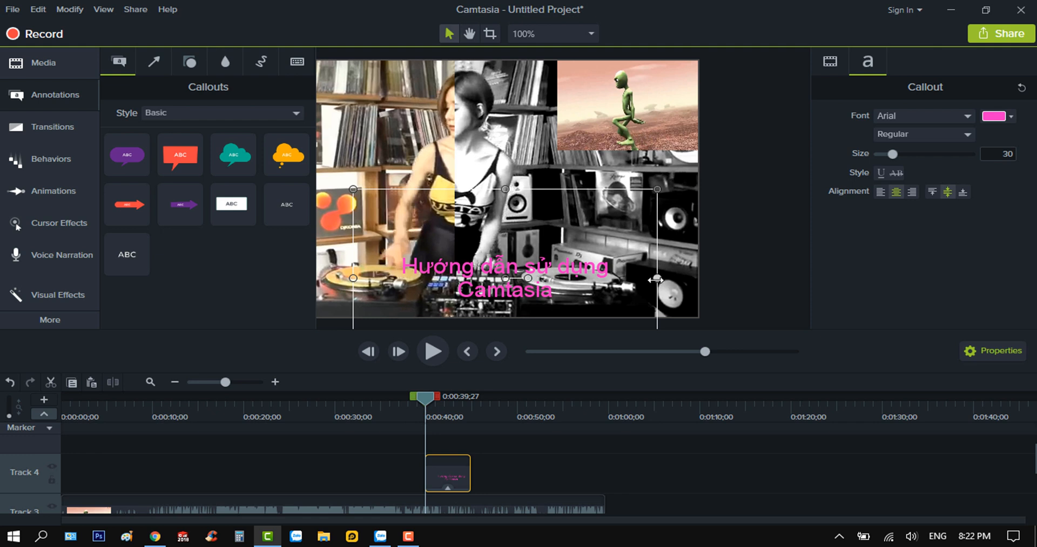
Resize the callout so its text fits on one line and move it just outside the video frame's lower-right edge
left_click_drag(656, 278, 686, 278)
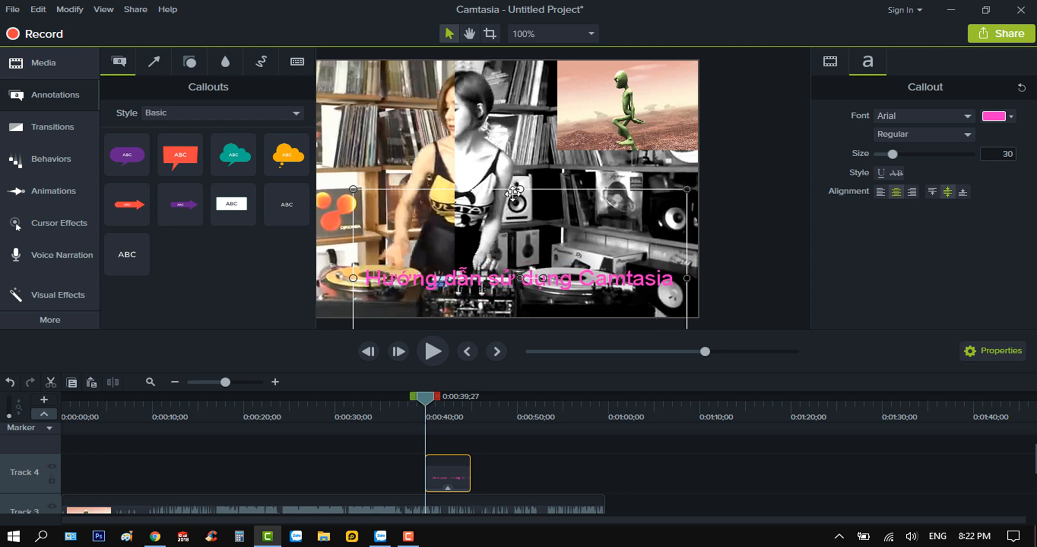
left_click_drag(523, 209, 511, 286)
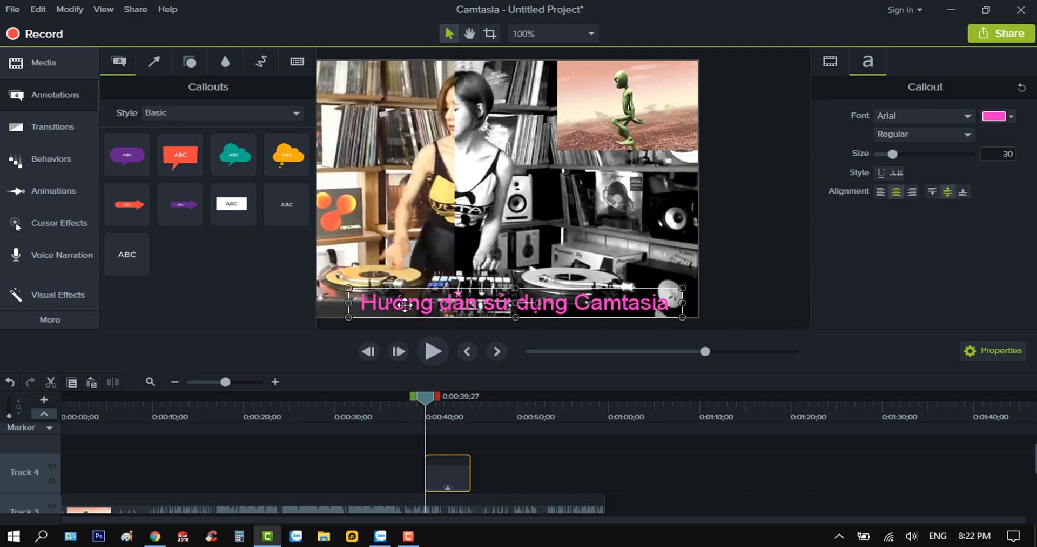
left_click_drag(404, 304, 744, 310)
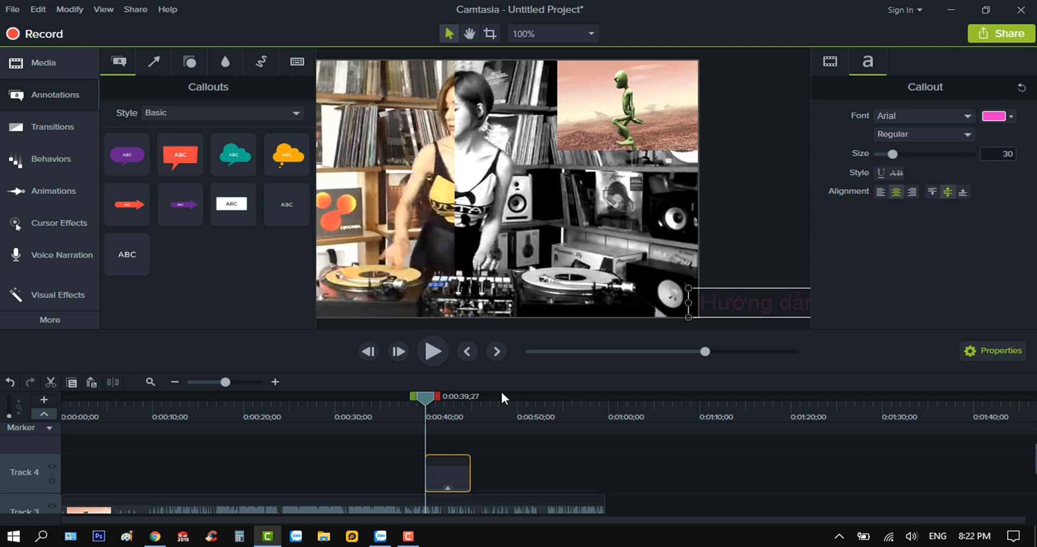
Add a Custom animation to the selected text callout on Track 4
left_click(40, 190)
left_click(290, 60)
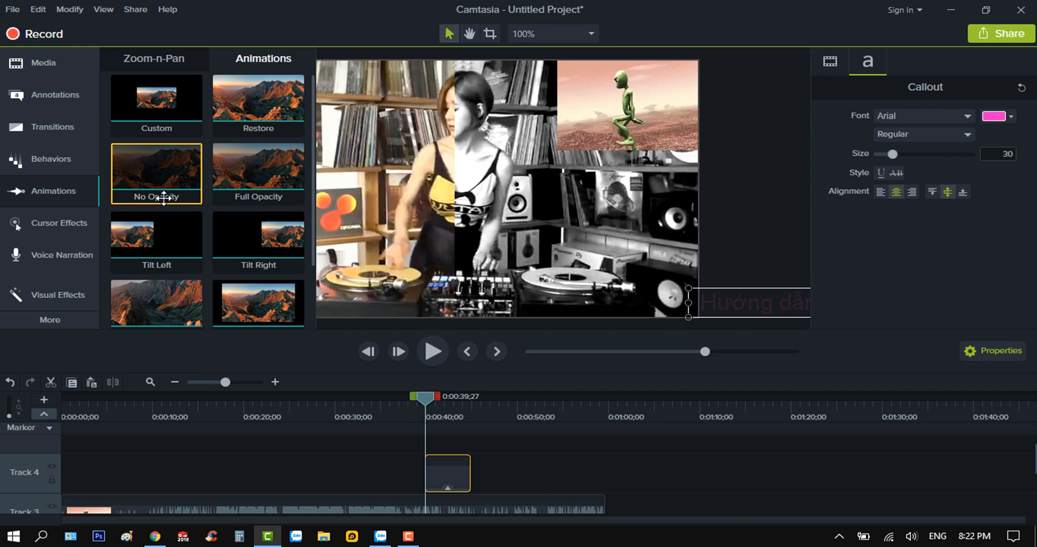
right_click(162, 112)
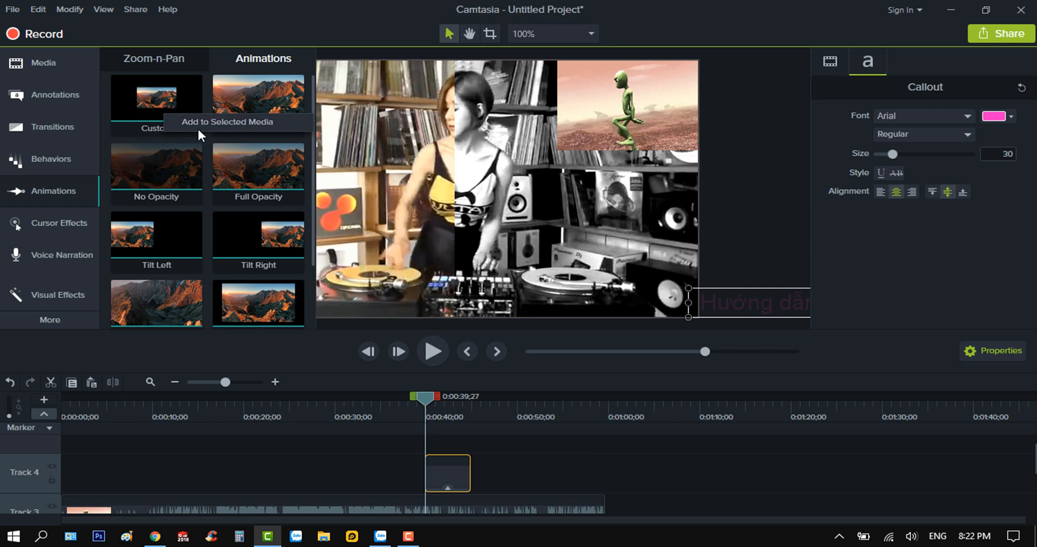
left_click(203, 123)
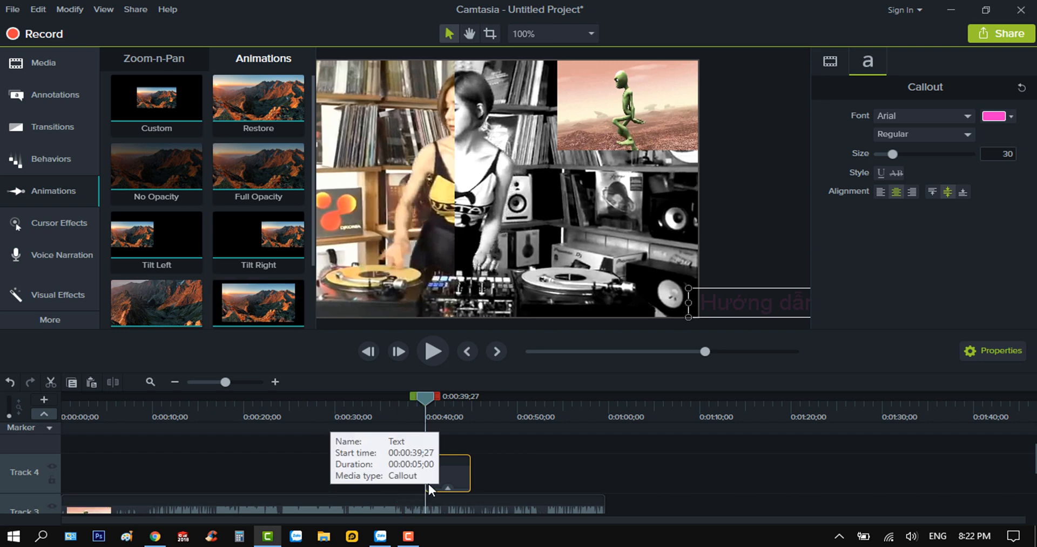
Extend the callout clip's start back to about 0:00:31 and stretch its animation to begin at about 0:00:33;14
left_click_drag(430, 396, 447, 414)
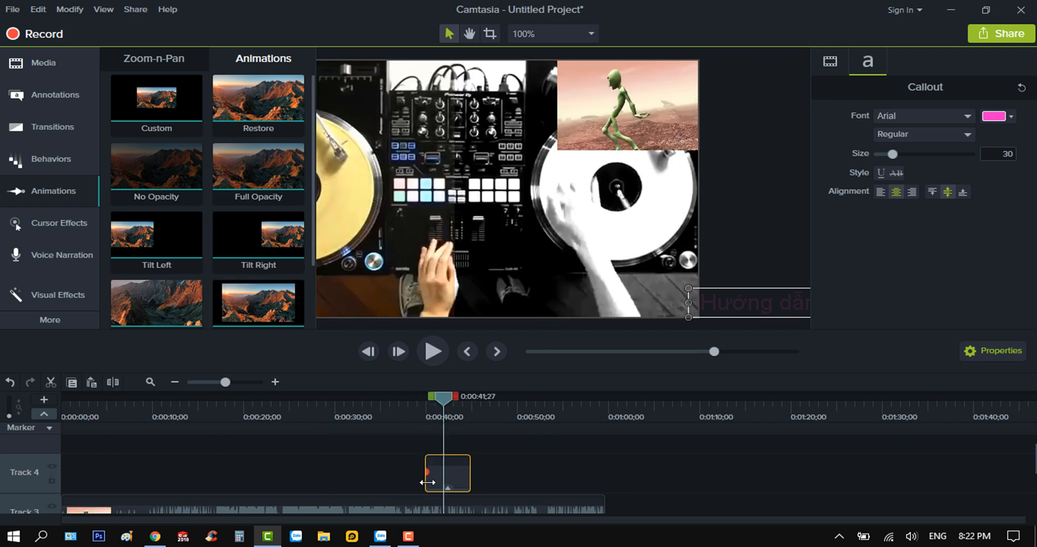
left_click(424, 481)
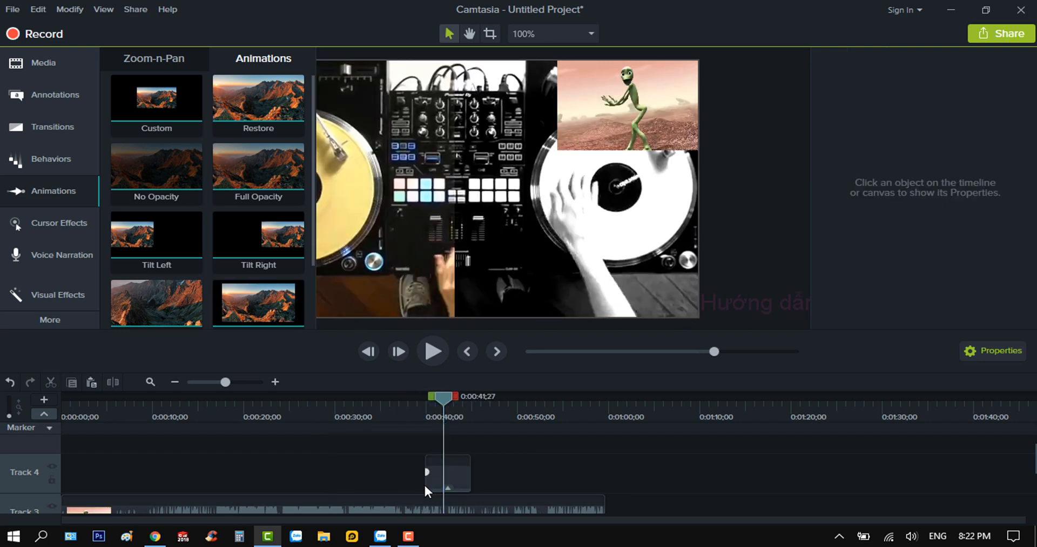
left_click_drag(425, 481, 342, 481)
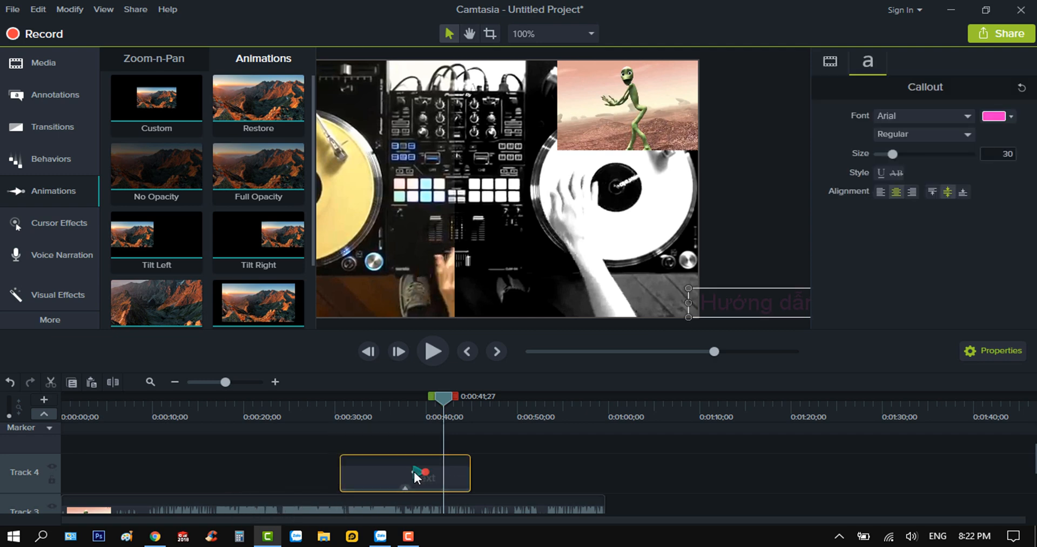
left_click_drag(413, 471, 366, 472)
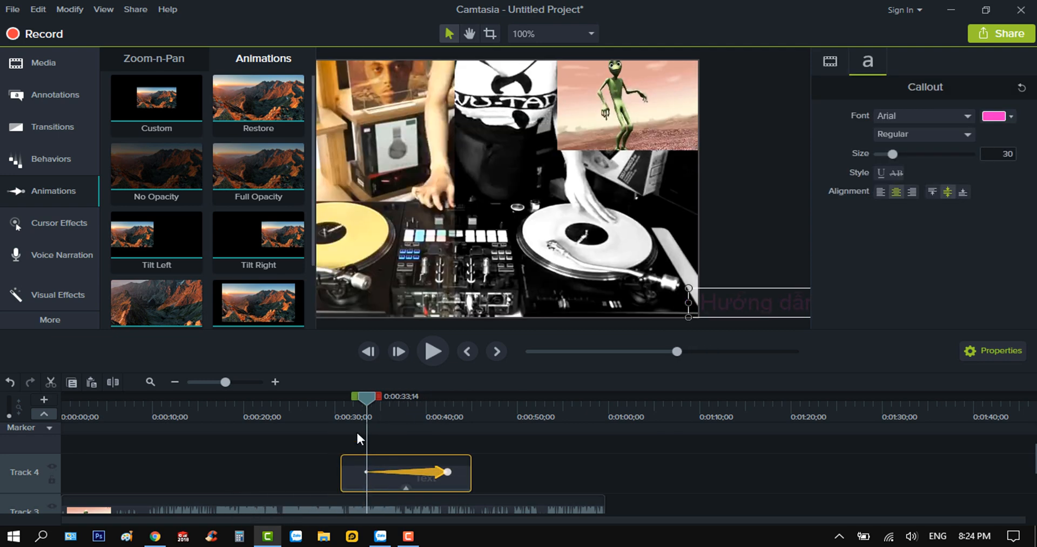
Play back the callout's animation from 0:00:32;12 to check how the text moves across the video
left_click_drag(366, 403, 358, 459)
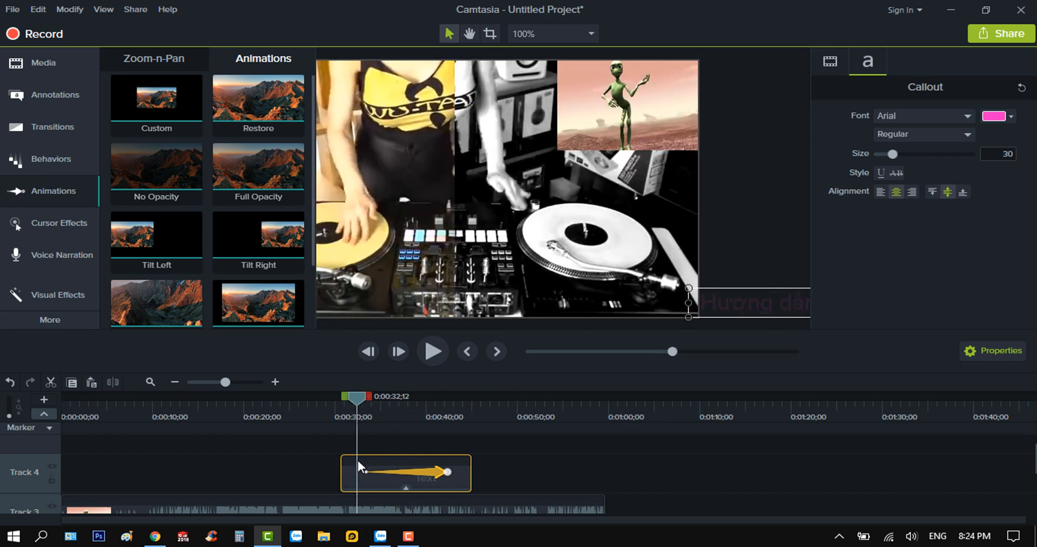
left_click(432, 352)
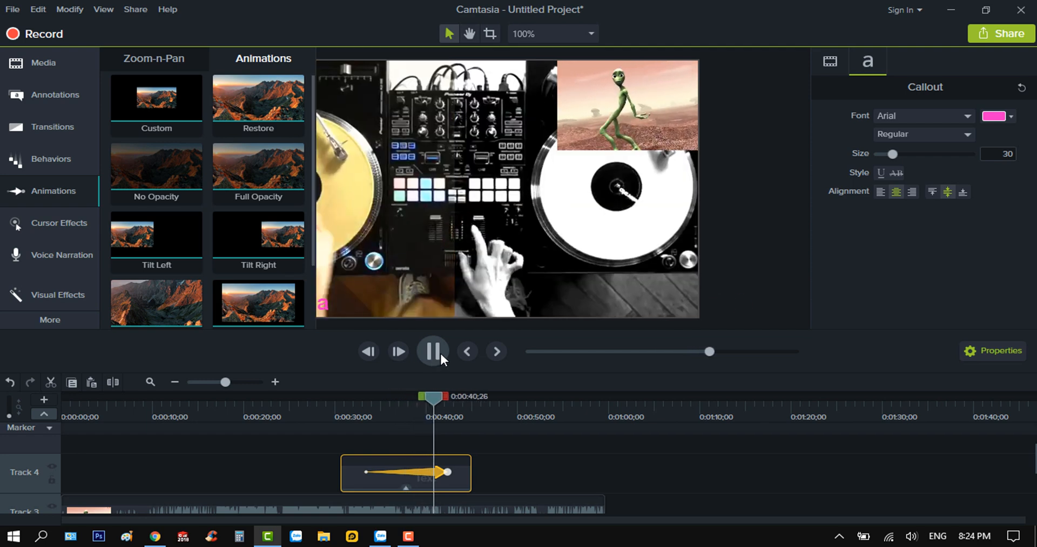
left_click(439, 351)
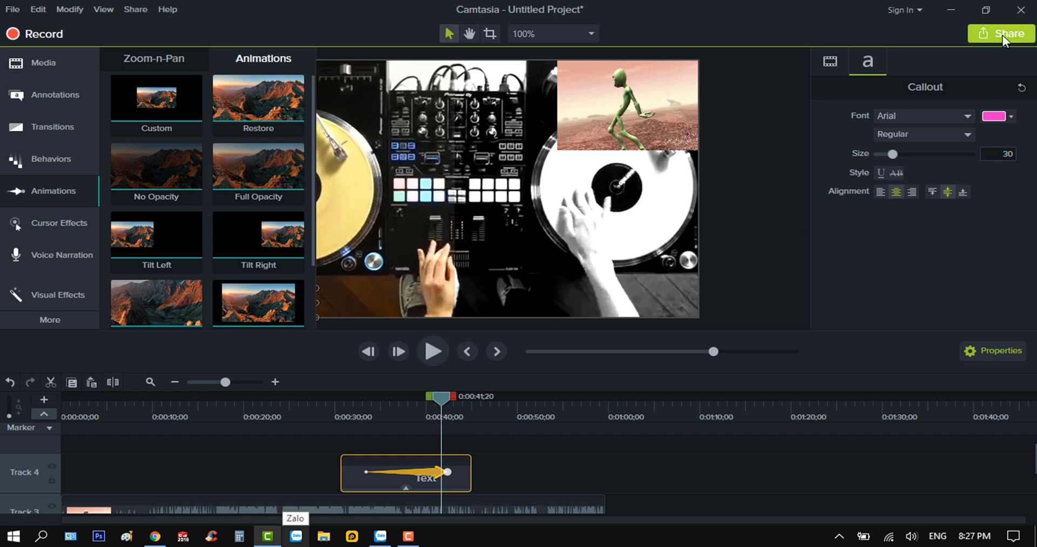
Start producing a local video file with custom production settings in the MP4 - Smart Player (HTML5) format
left_click(1000, 35)
left_click(929, 64)
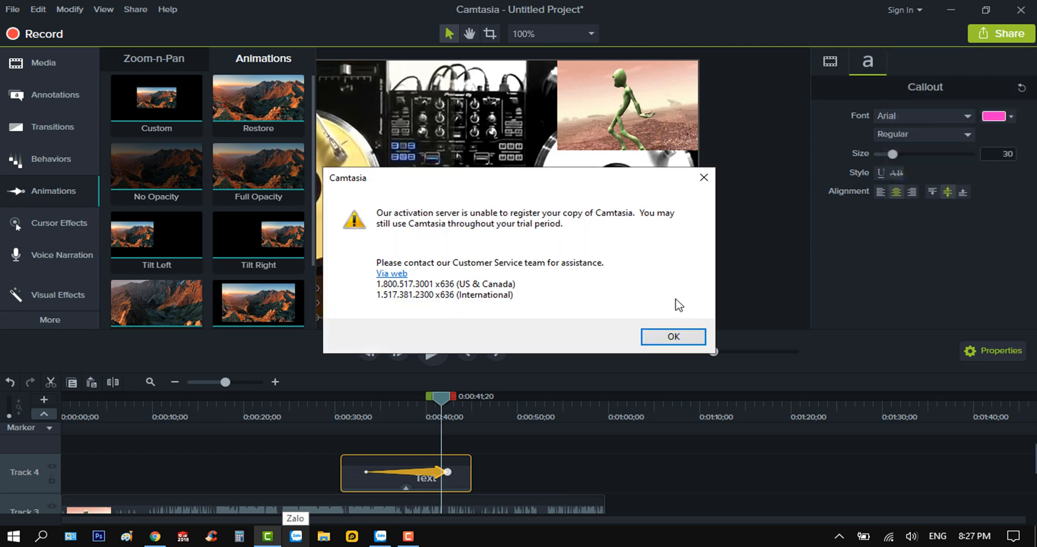
left_click(664, 343)
left_click(670, 143)
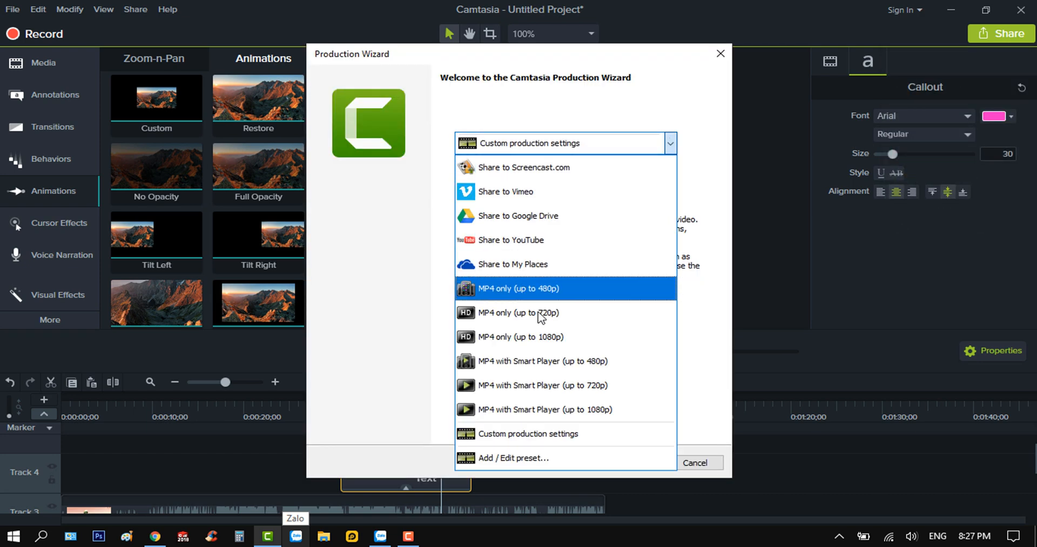
left_click(548, 432)
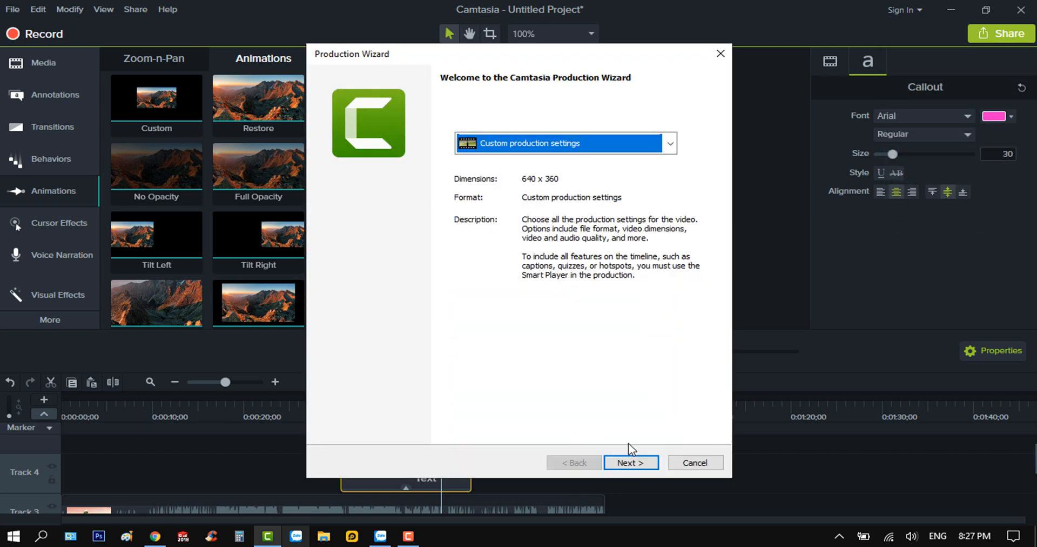
left_click(628, 464)
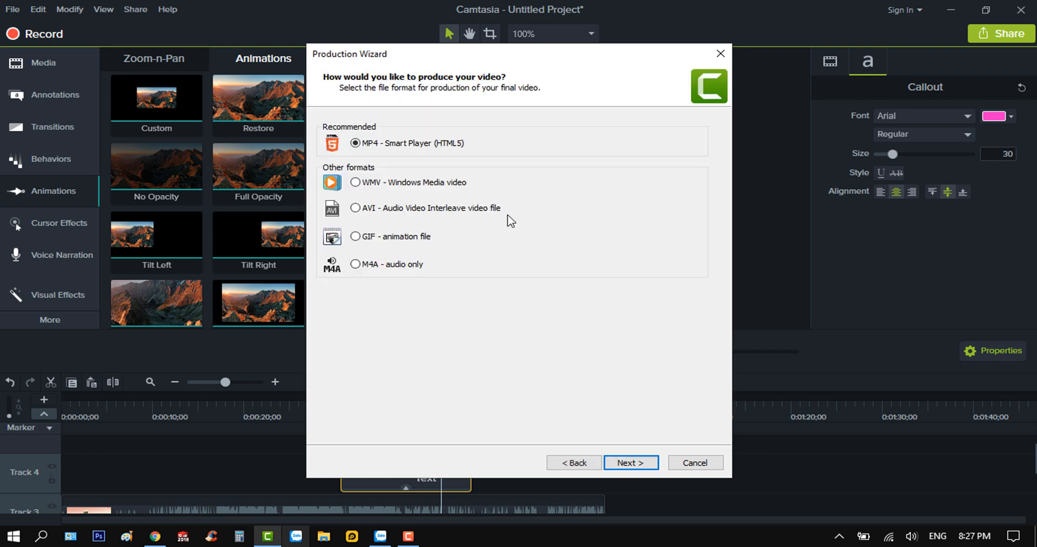
left_click(631, 462)
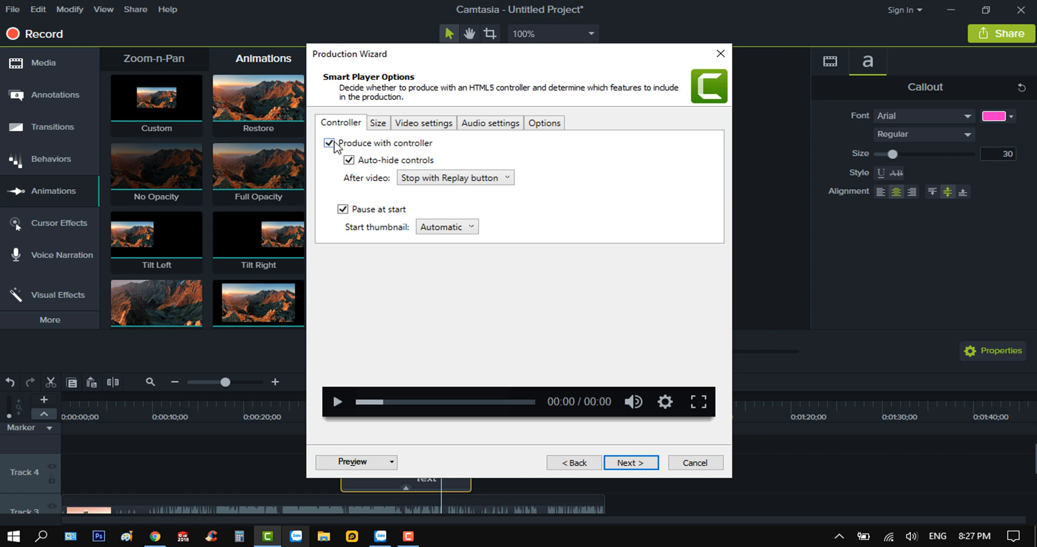
Turn off producing with a controller and set the video size to 4096 x 2160 without keeping the aspect ratio
left_click(329, 142)
left_click(378, 125)
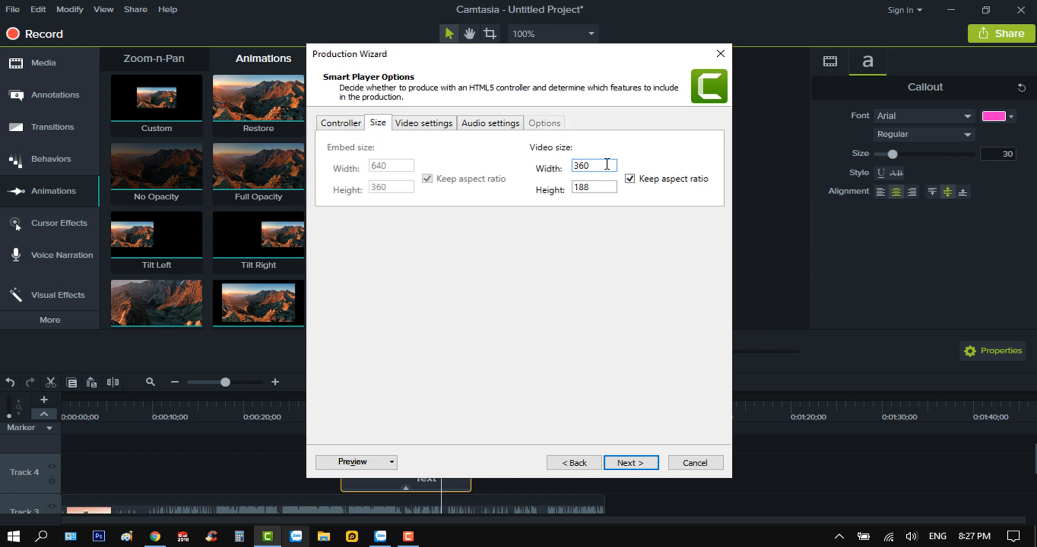
left_click_drag(607, 163, 537, 185)
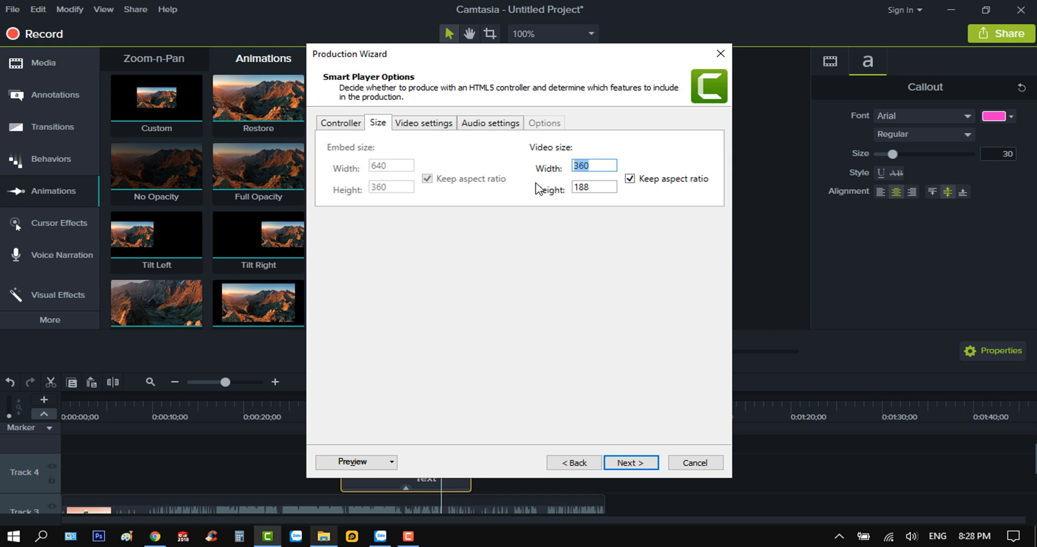
type("4096")
left_click(630, 179)
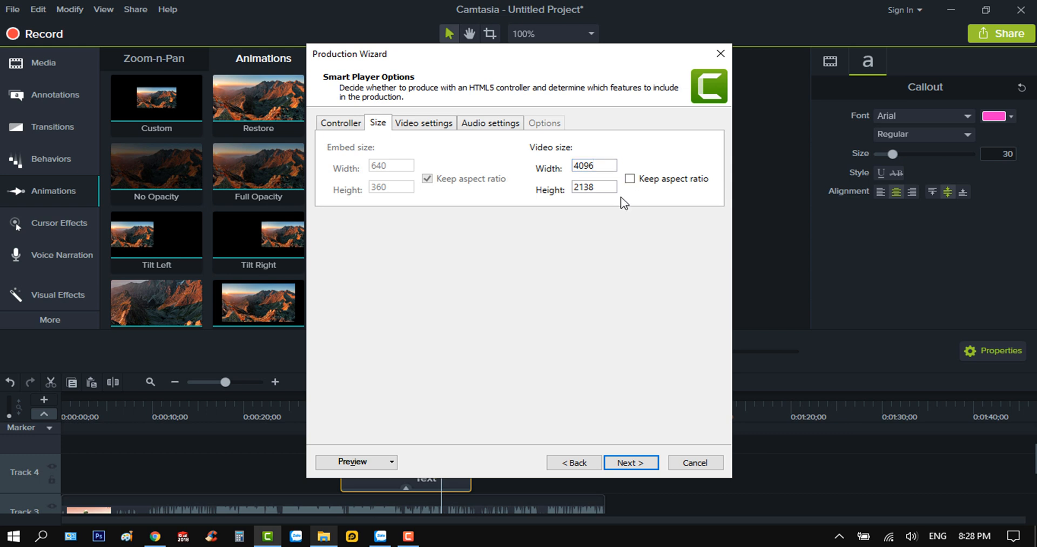
double_click(600, 187)
type("21")
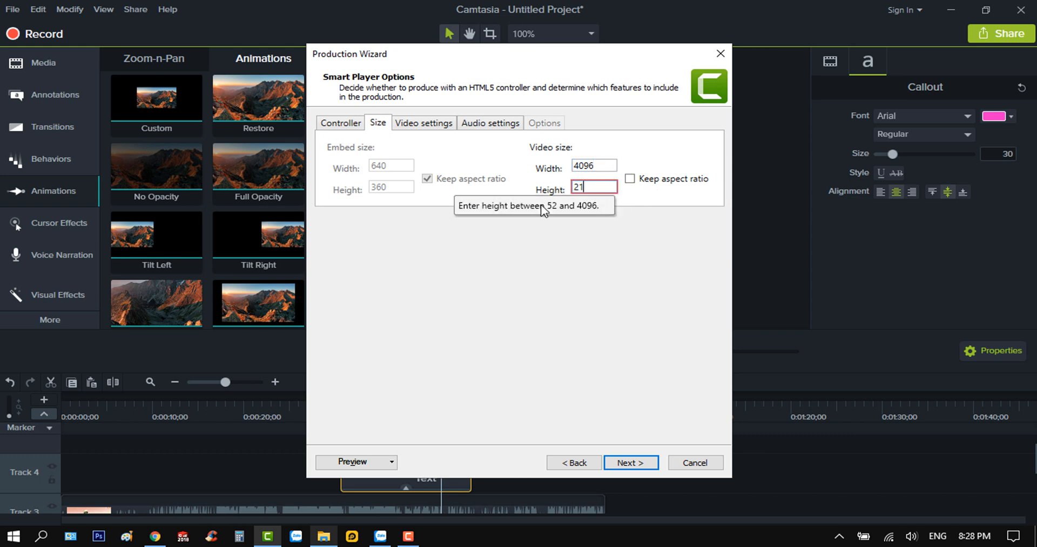
type("60")
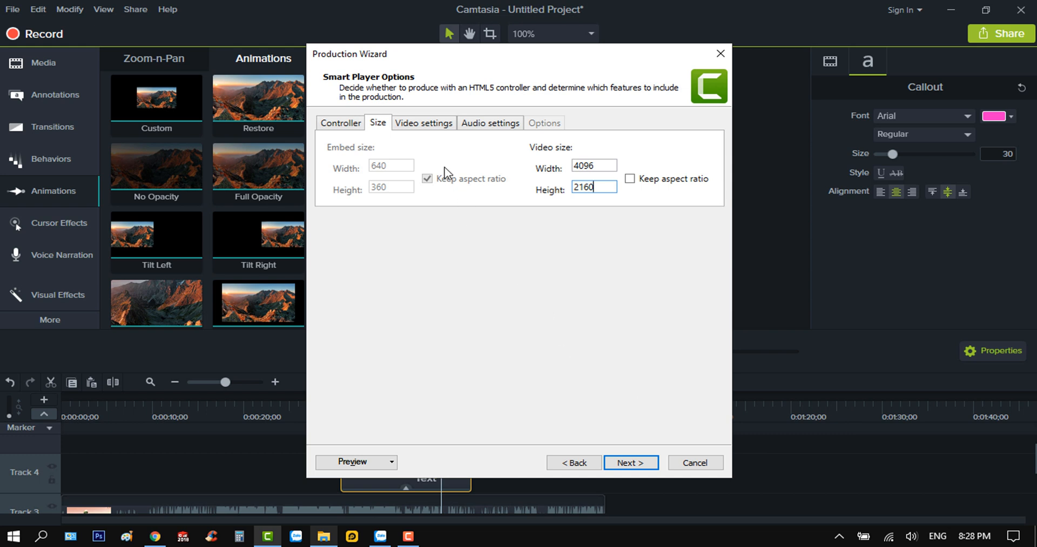
Set the video encoding quality to 100% and the audio bit rate to 320 kbps
left_click(423, 124)
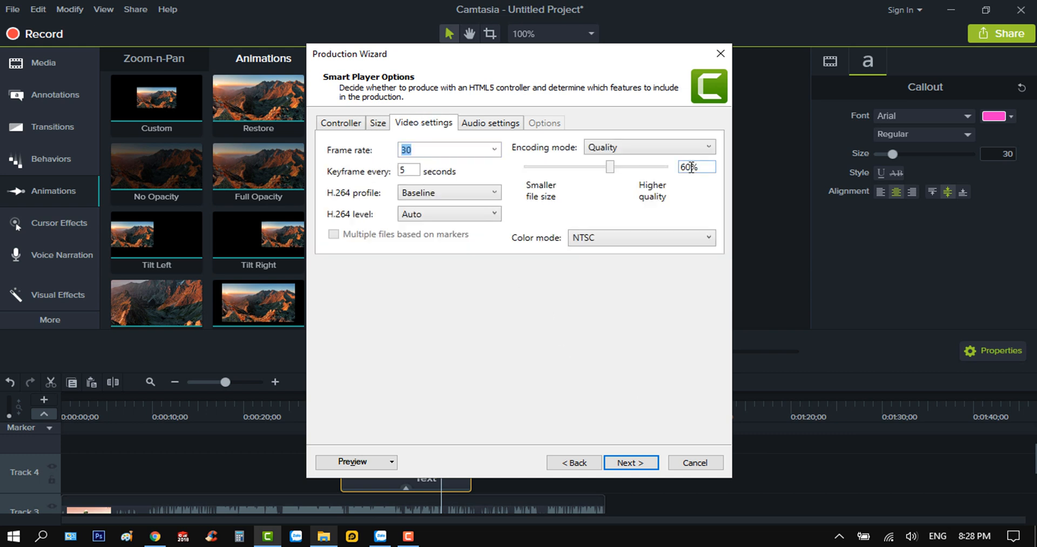
left_click_drag(610, 167, 683, 183)
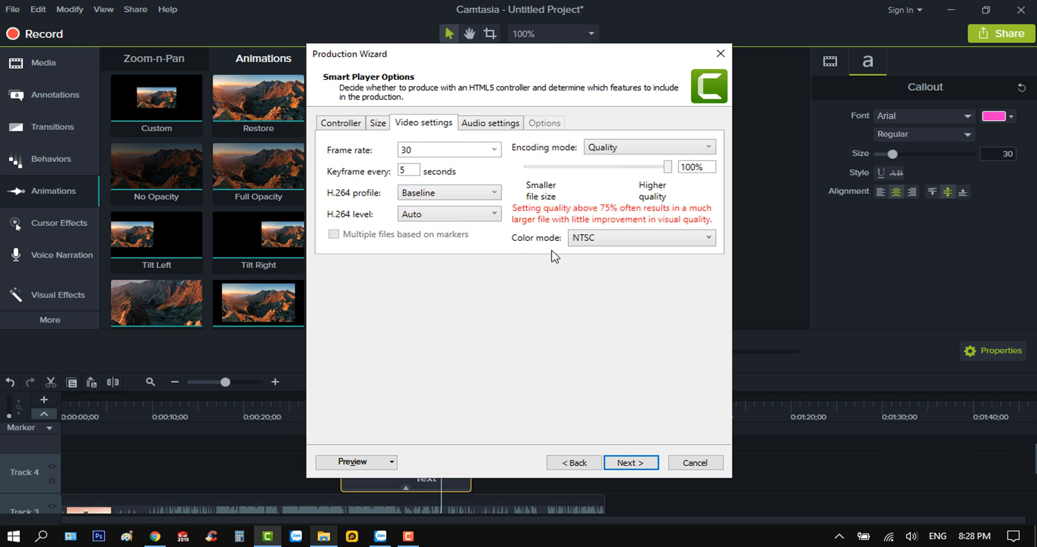
left_click(484, 128)
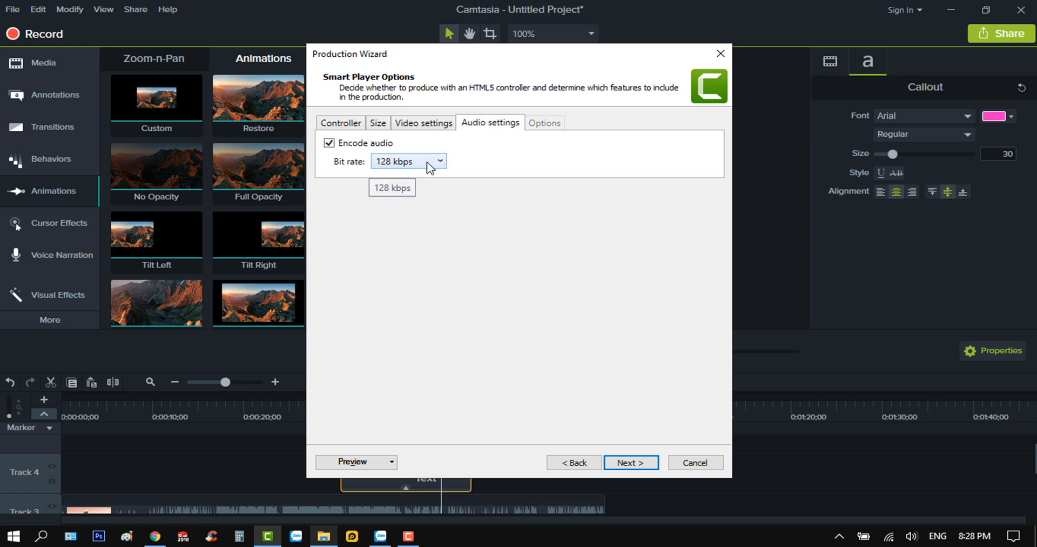
left_click(431, 163)
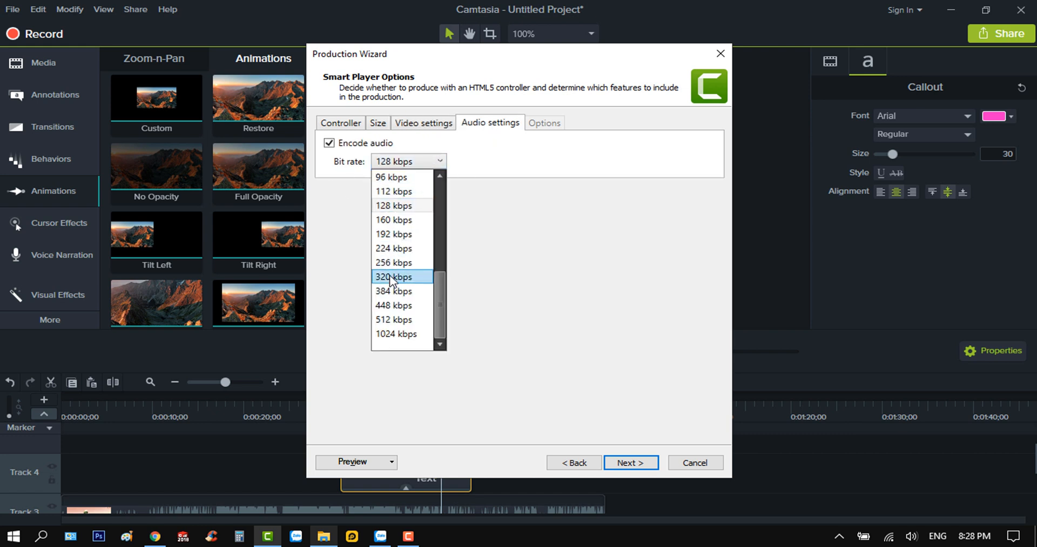
left_click(394, 277)
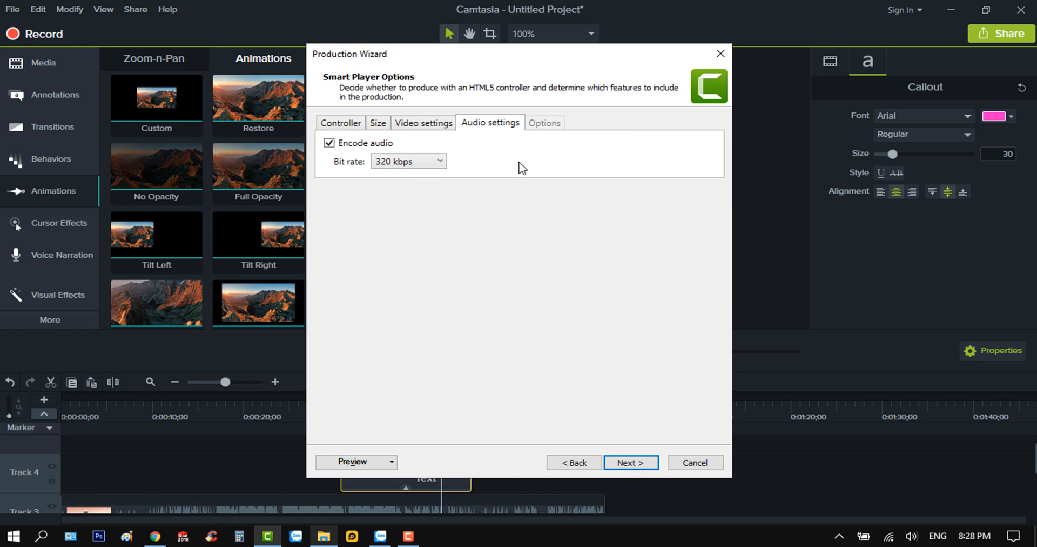
left_click(633, 464)
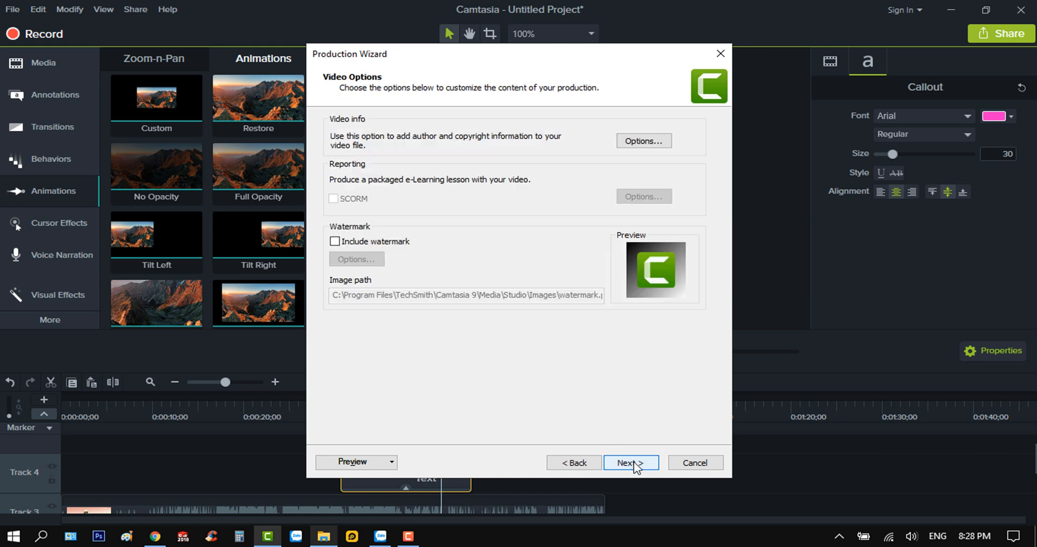
Name the production abc, save it as an MP4 in the Desktop folder and start rendering
left_click(633, 463)
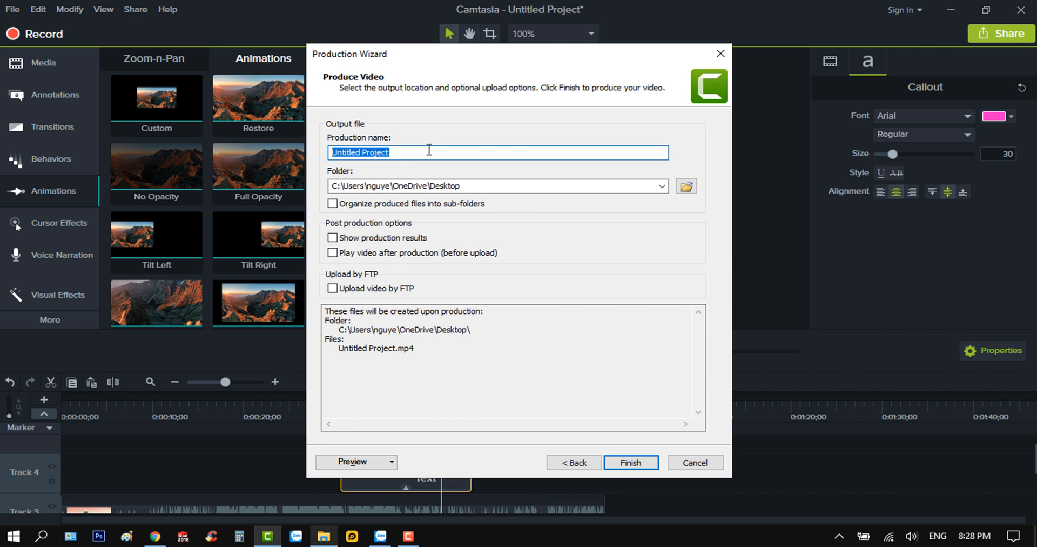
type("abc")
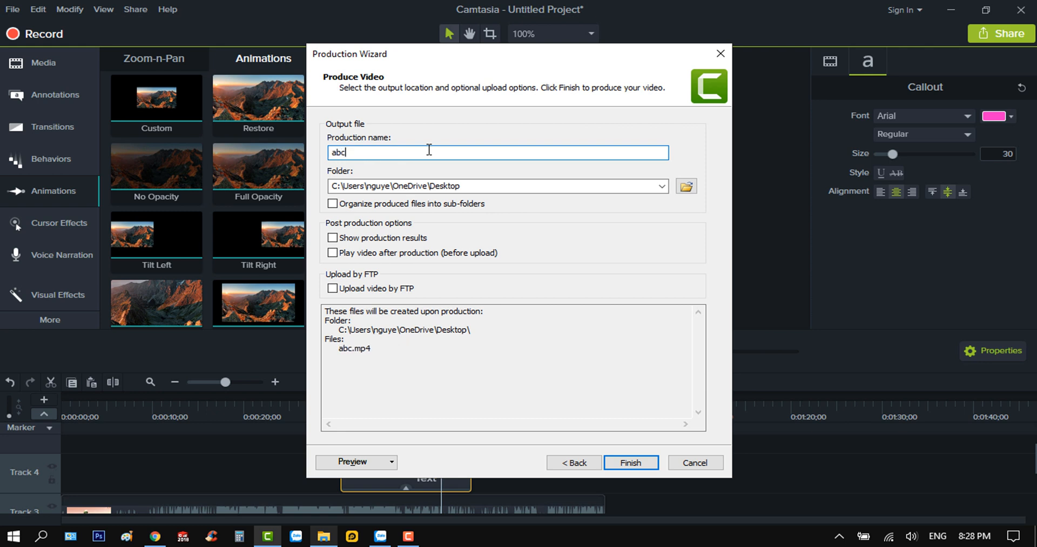
left_click(681, 190)
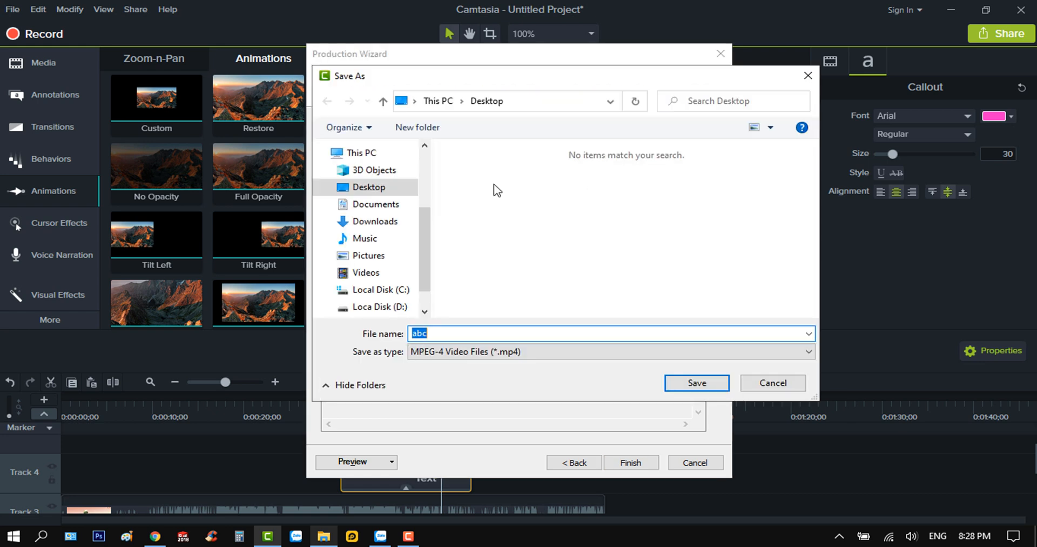
left_click(696, 382)
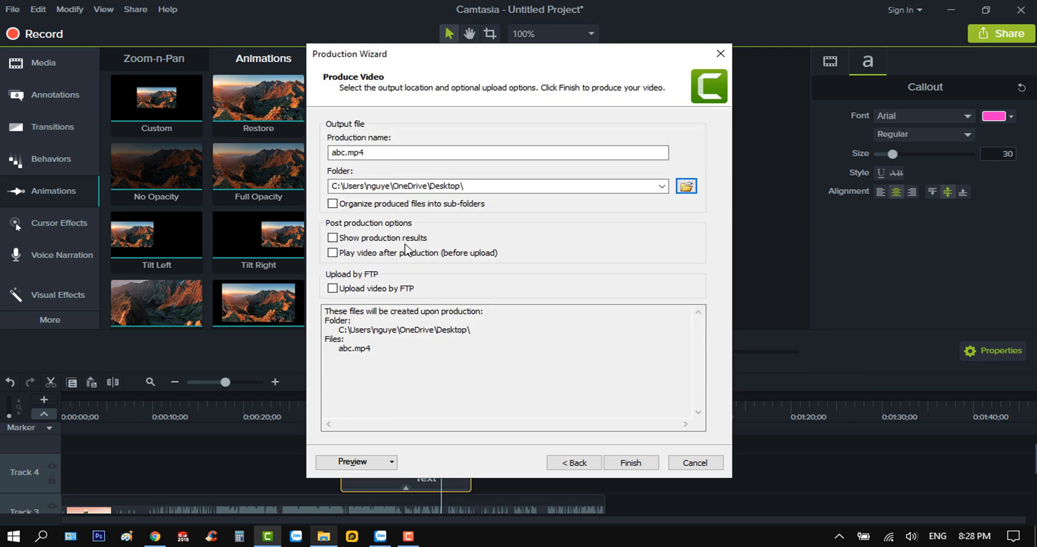
left_click(631, 462)
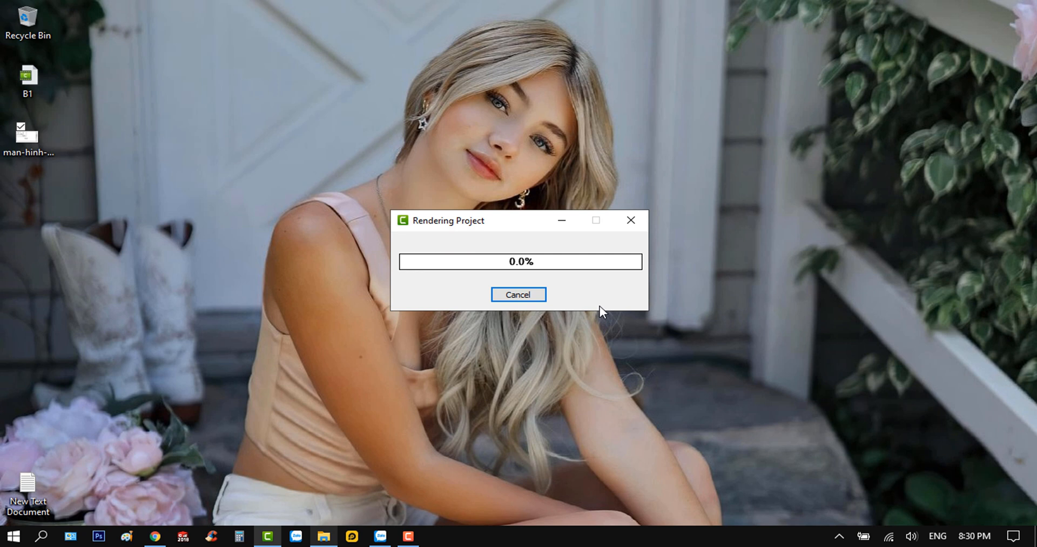